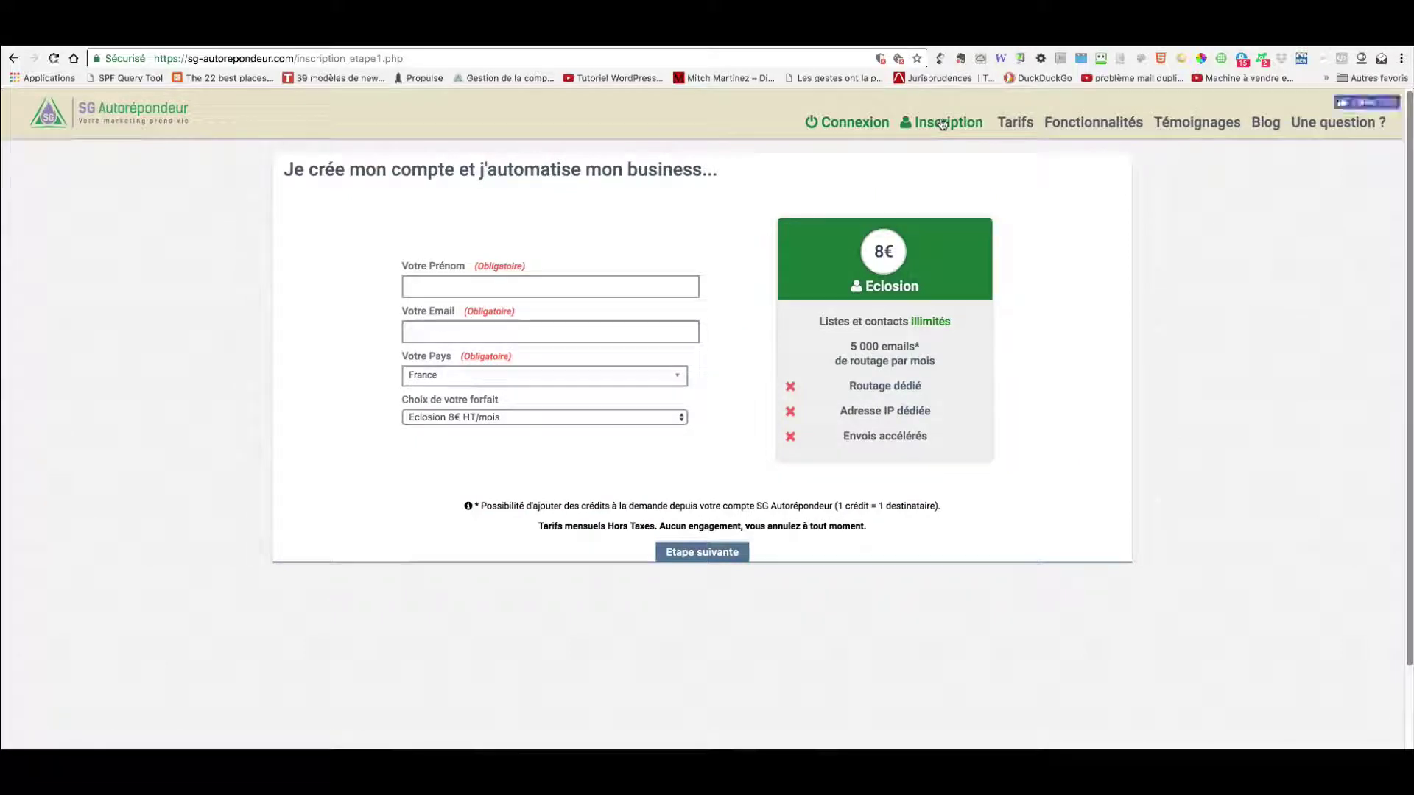
Examine the registration form's fields and subscription plan options, and compare the plans on the pricing page
left_click(559, 267)
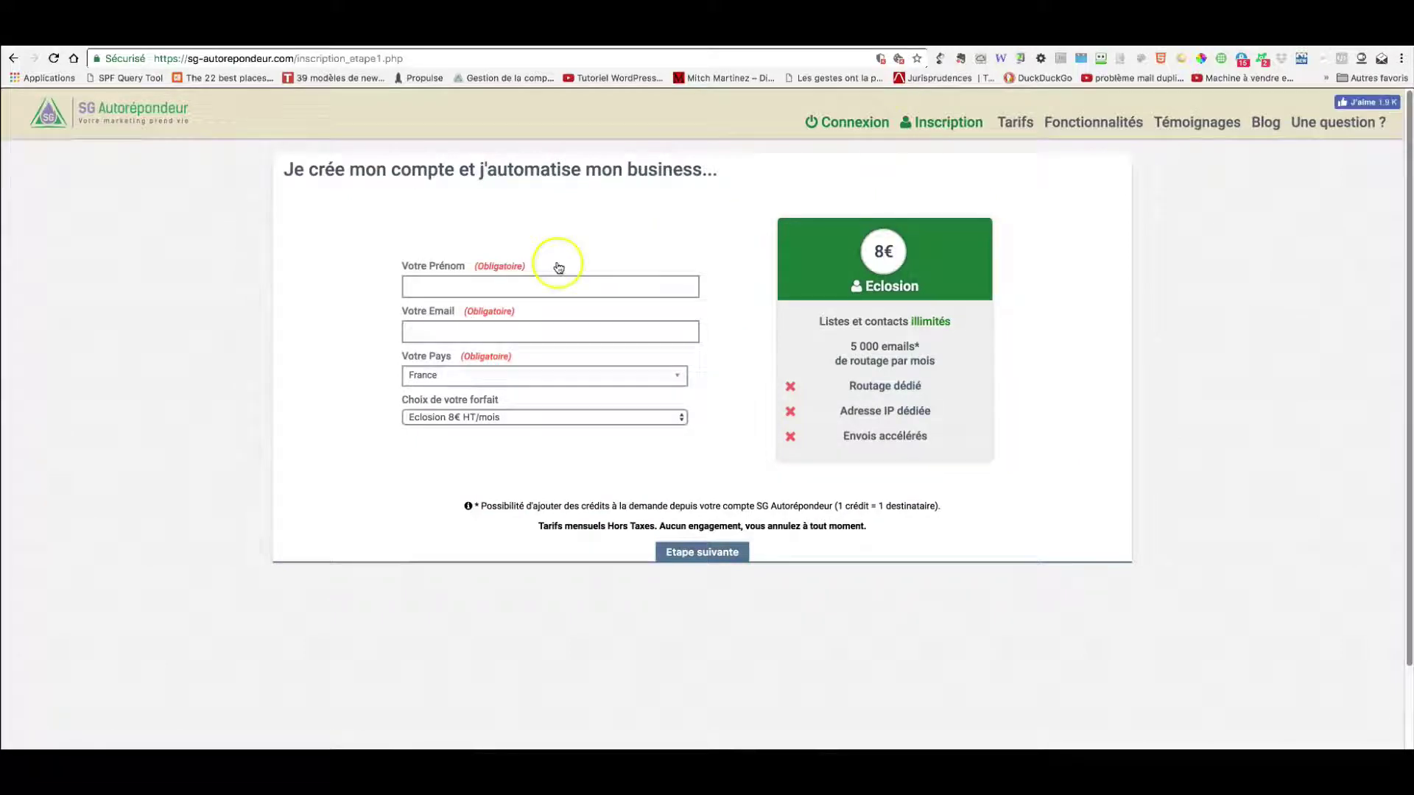
left_click(421, 286)
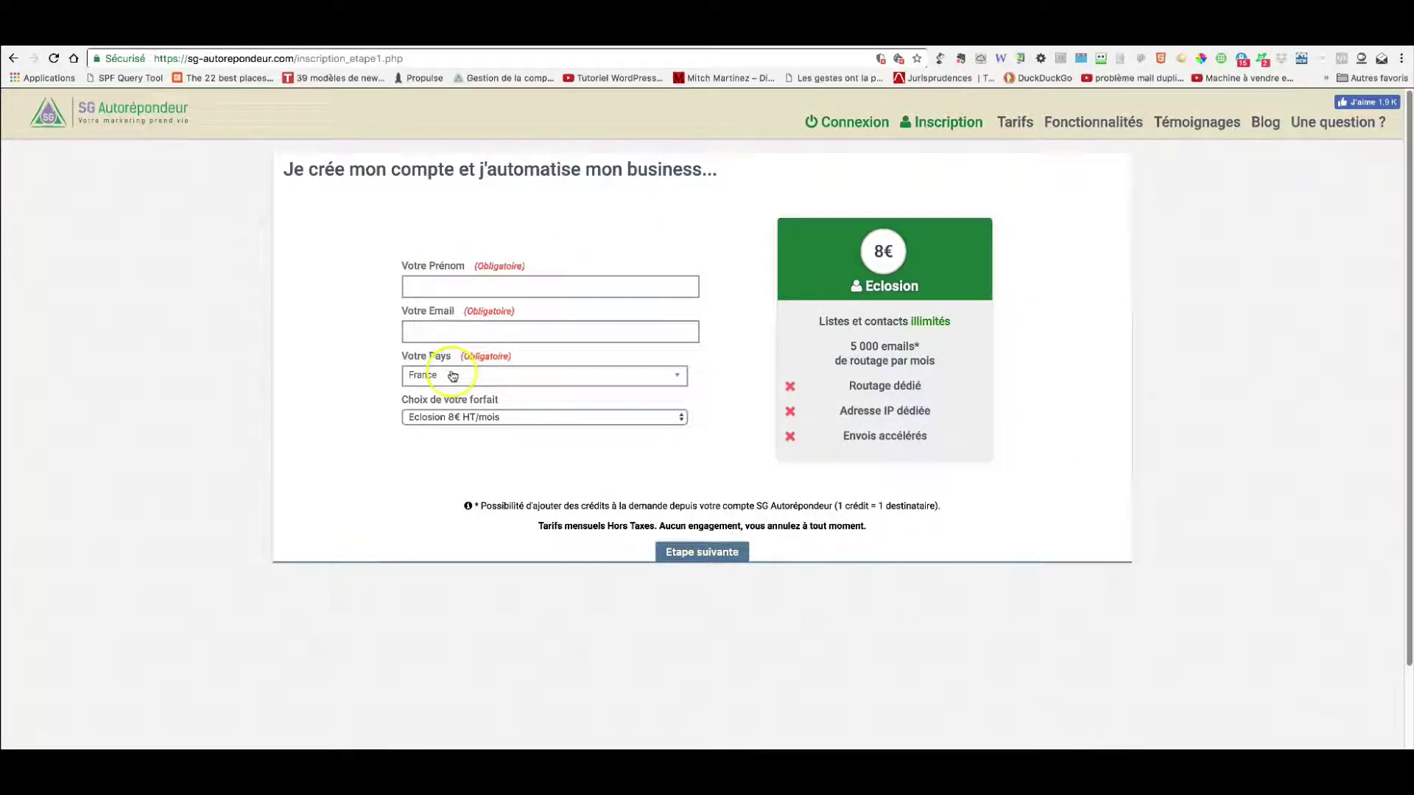
left_click(525, 419)
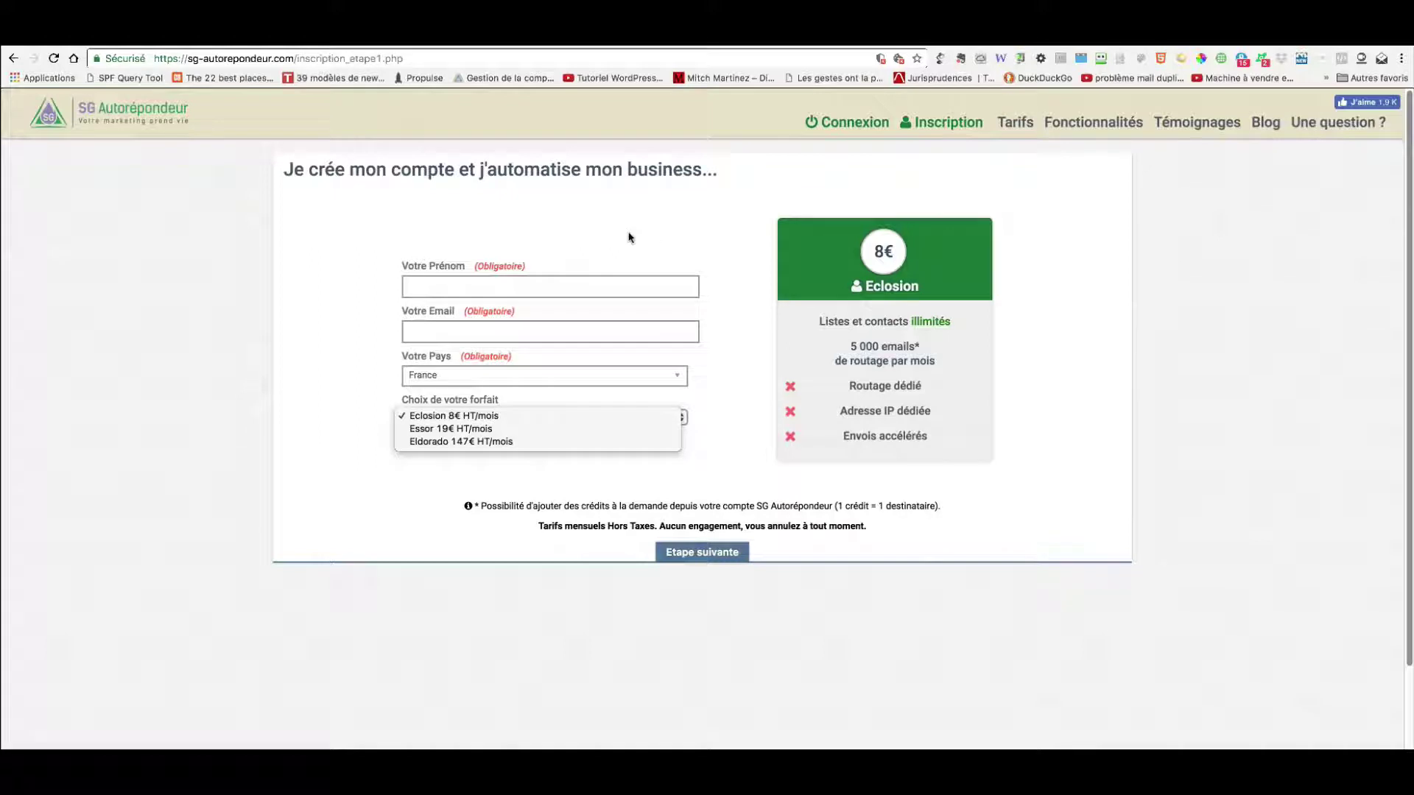
left_click(630, 234)
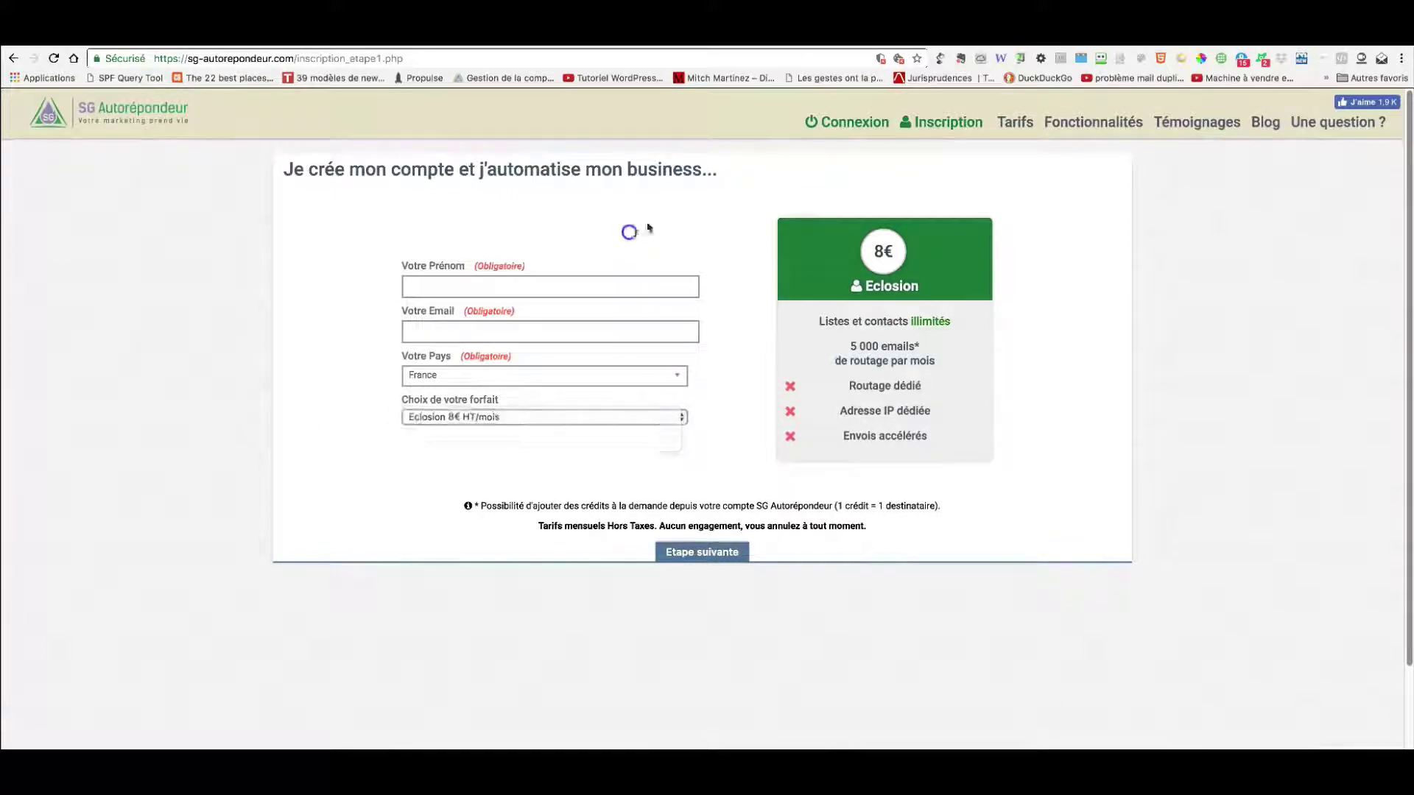
left_click(1017, 125)
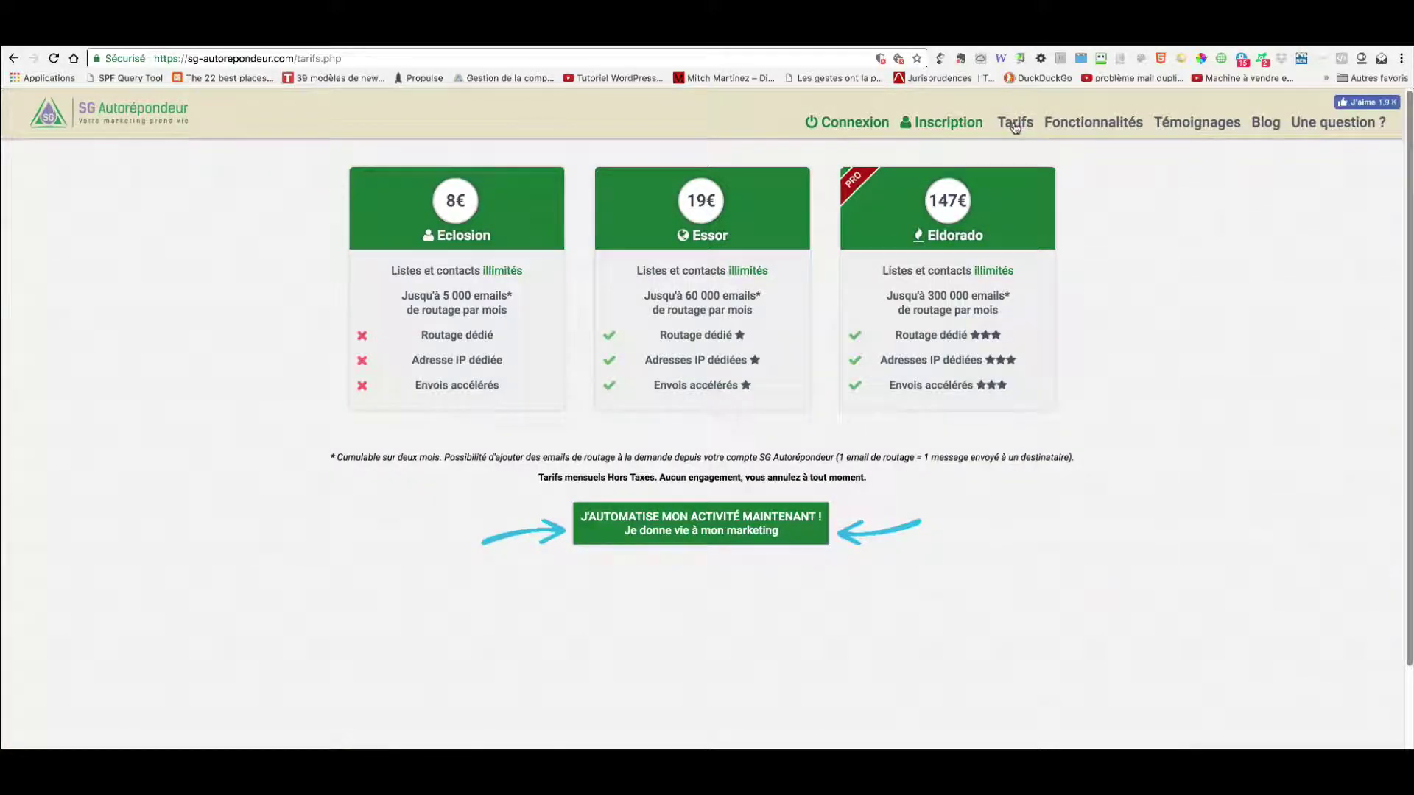
left_click(941, 125)
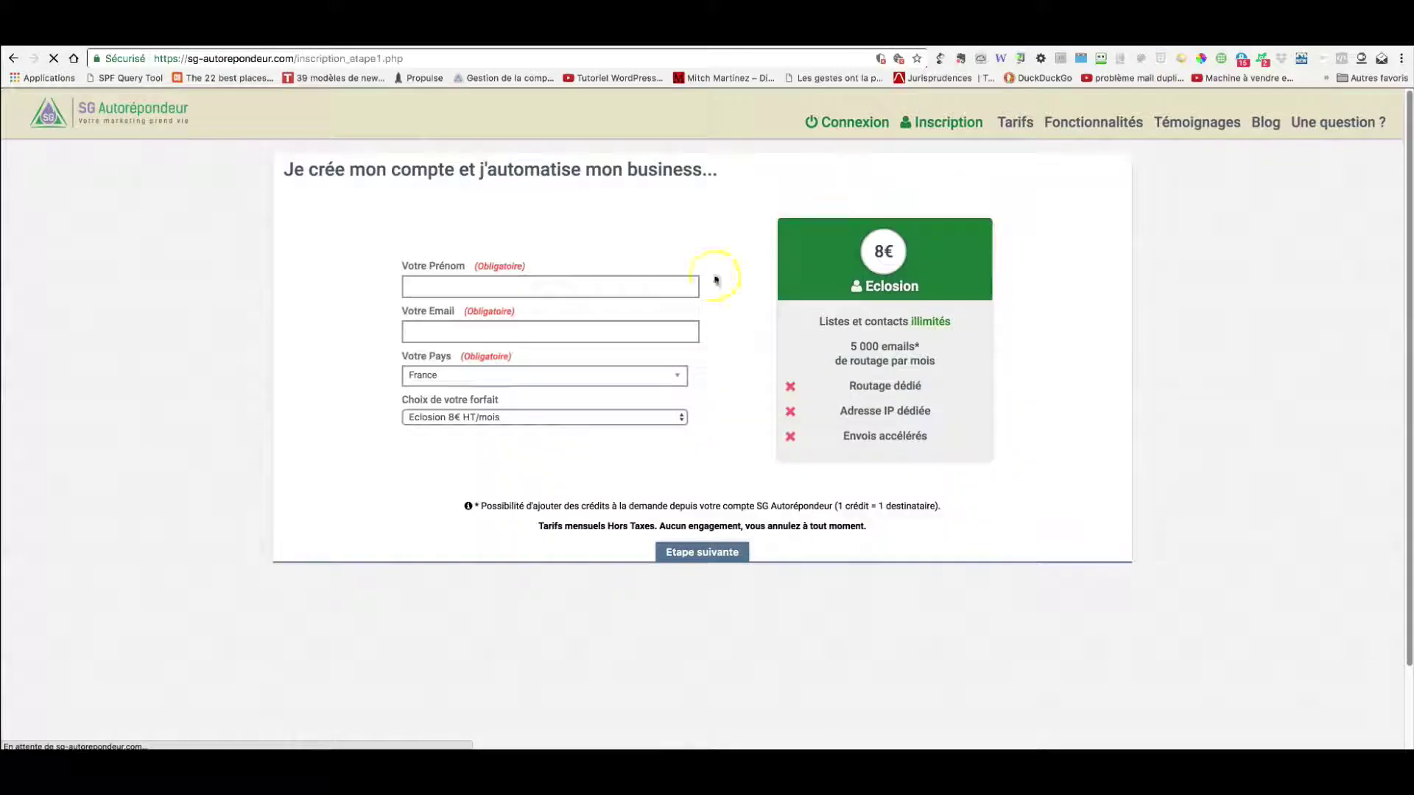
left_click(617, 417)
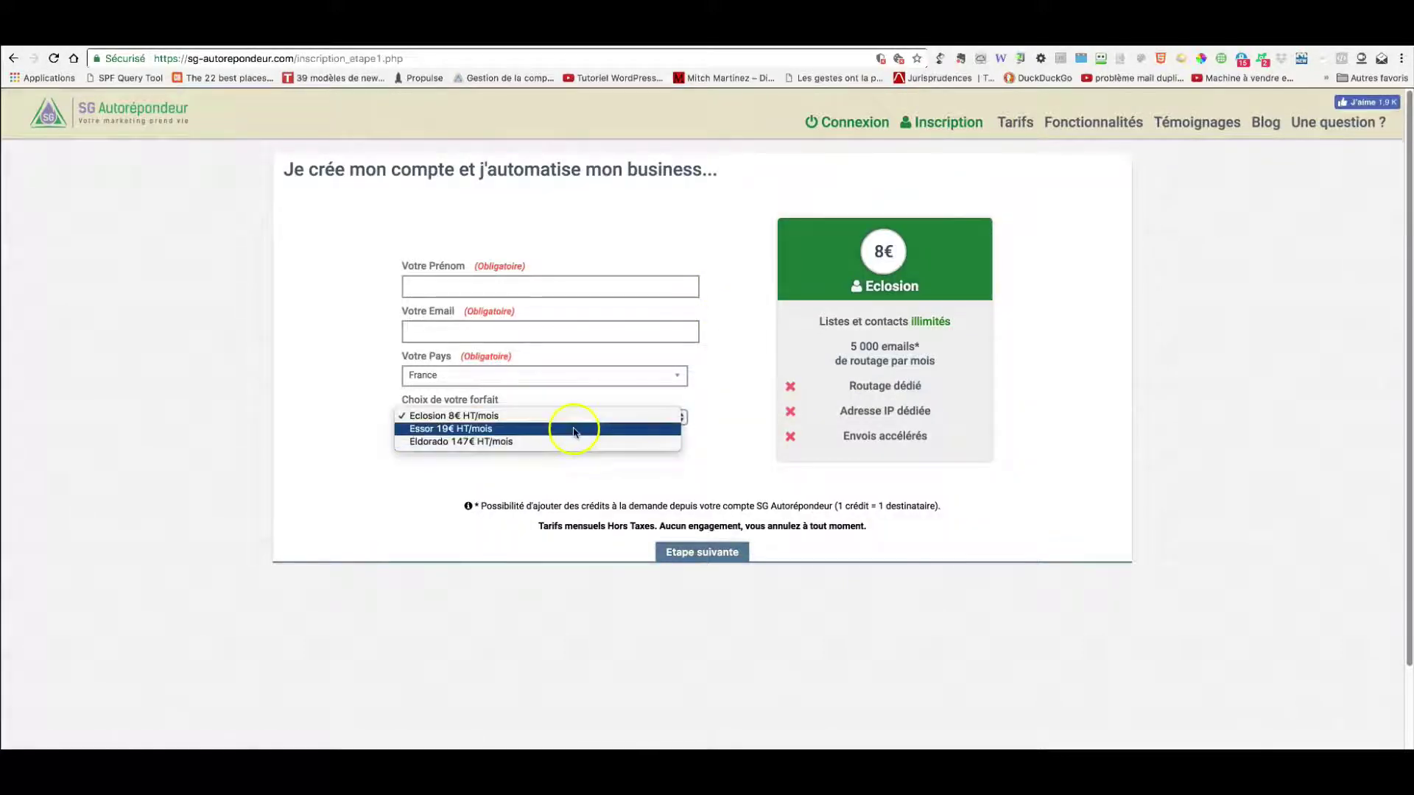
left_click(598, 428)
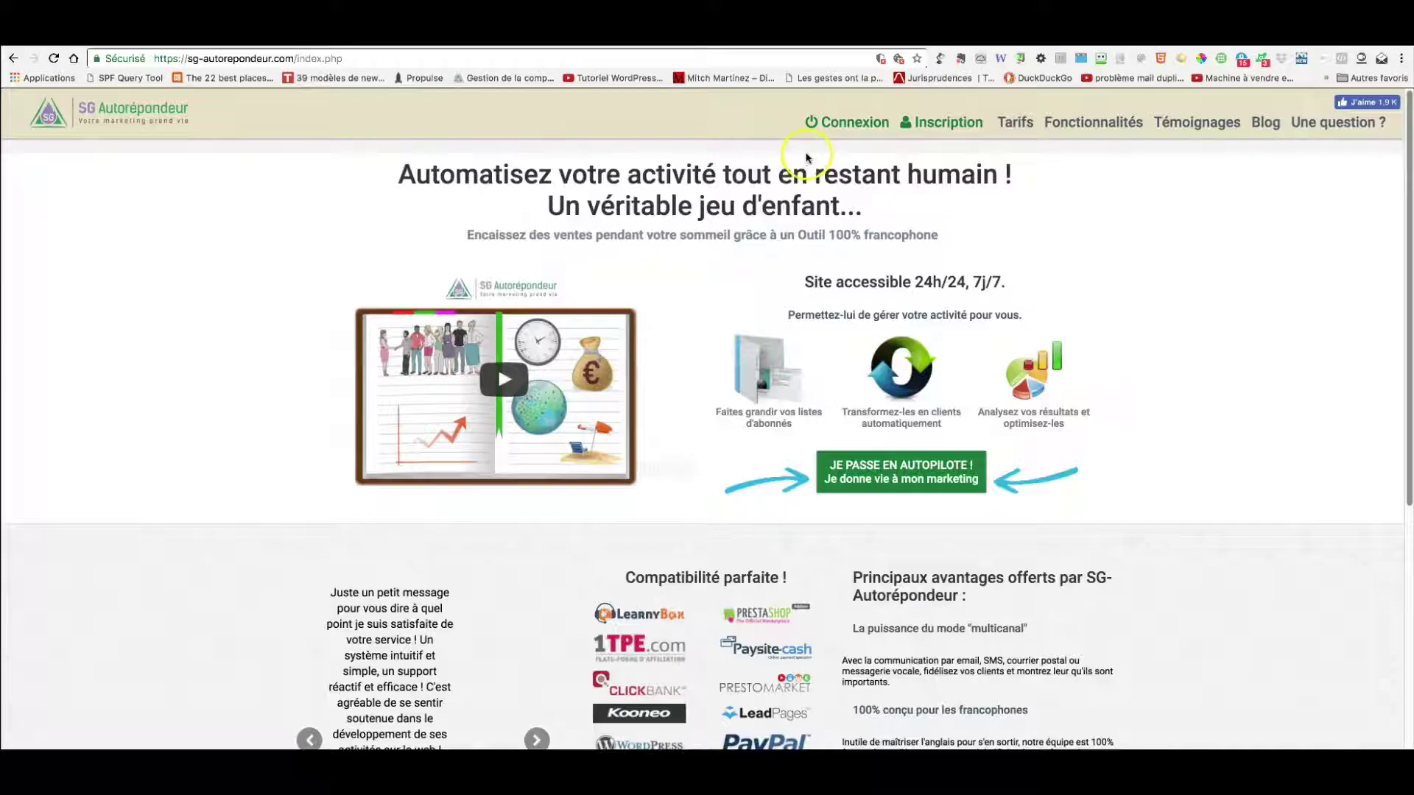
Log in to the member account with the account's e-mail address and the prefilled password
left_click(847, 124)
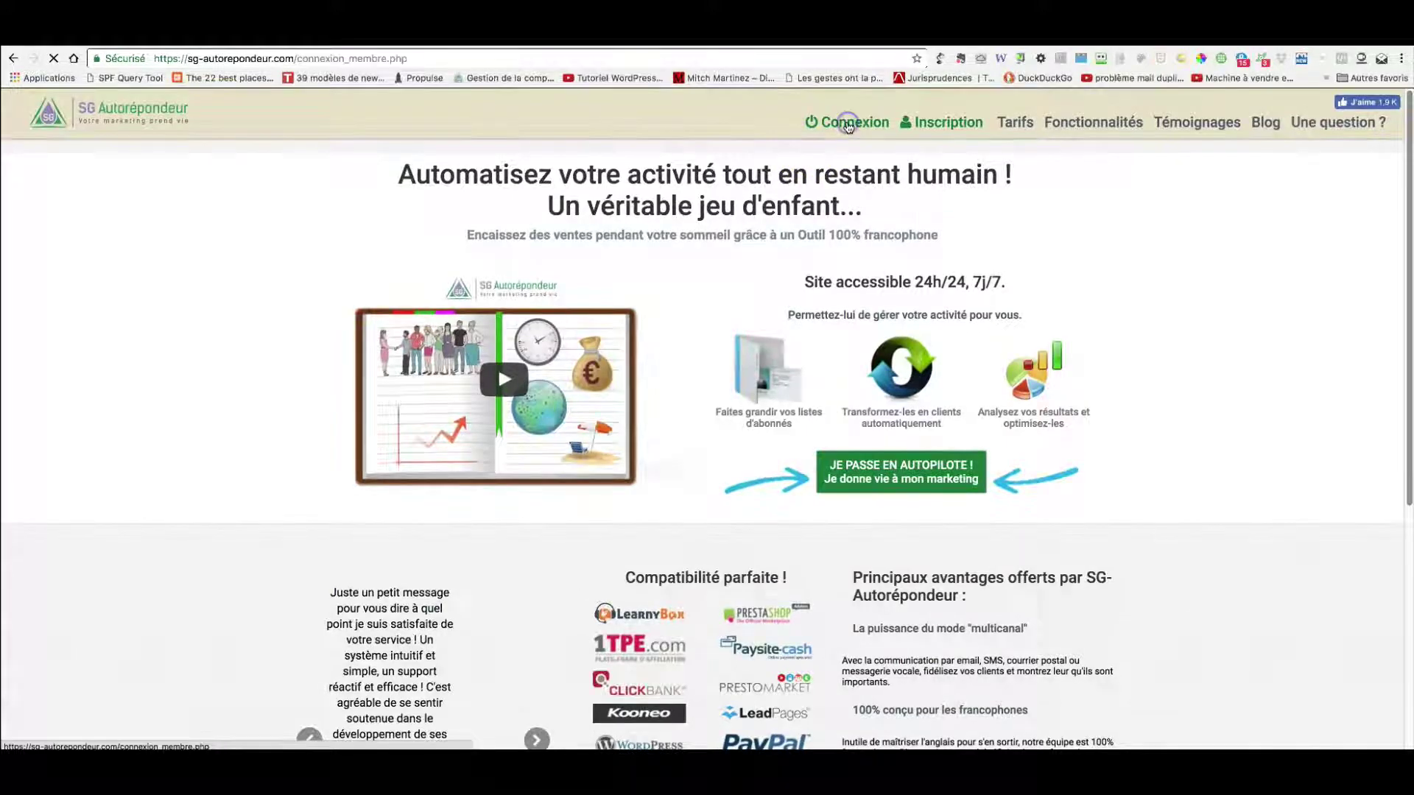
left_click_drag(699, 250, 531, 246)
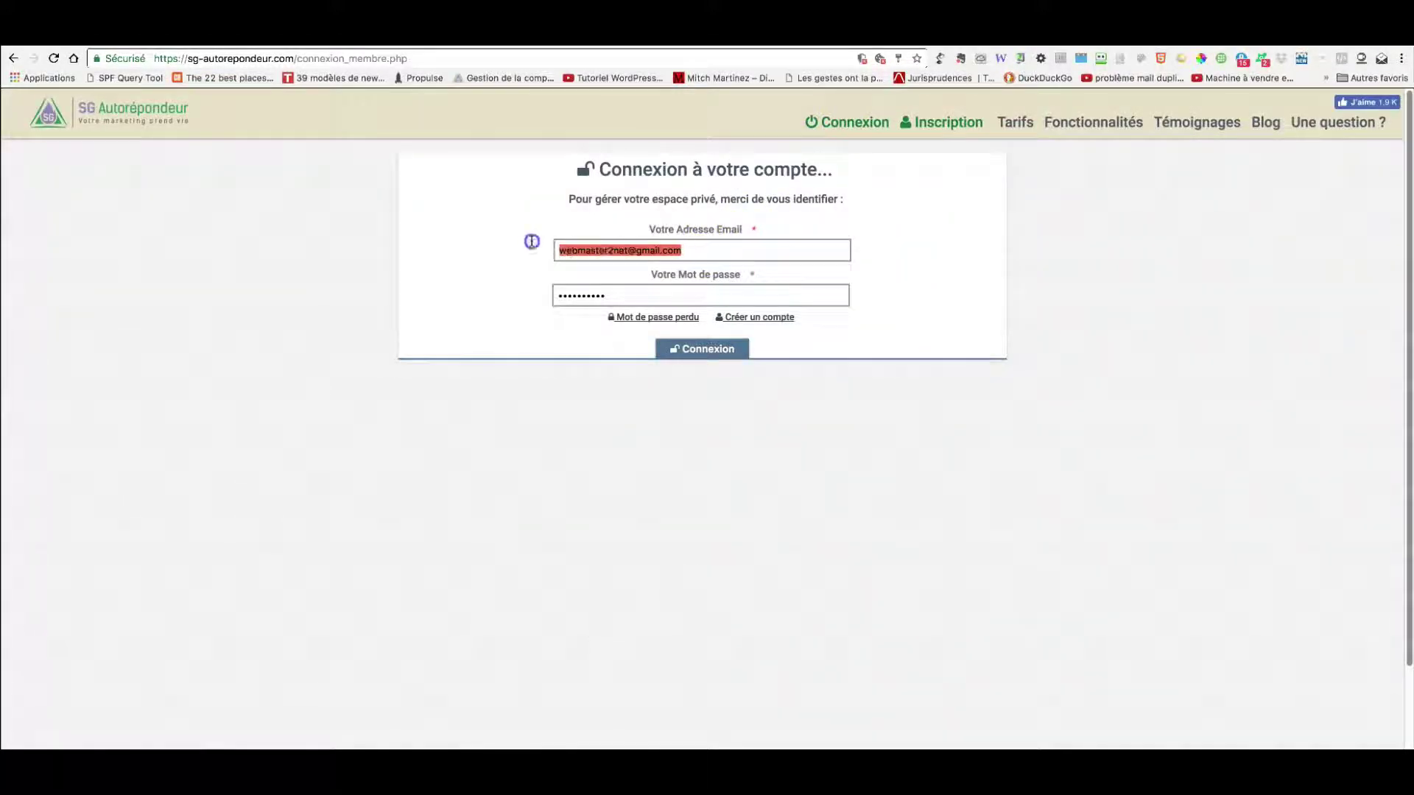
type("hugo")
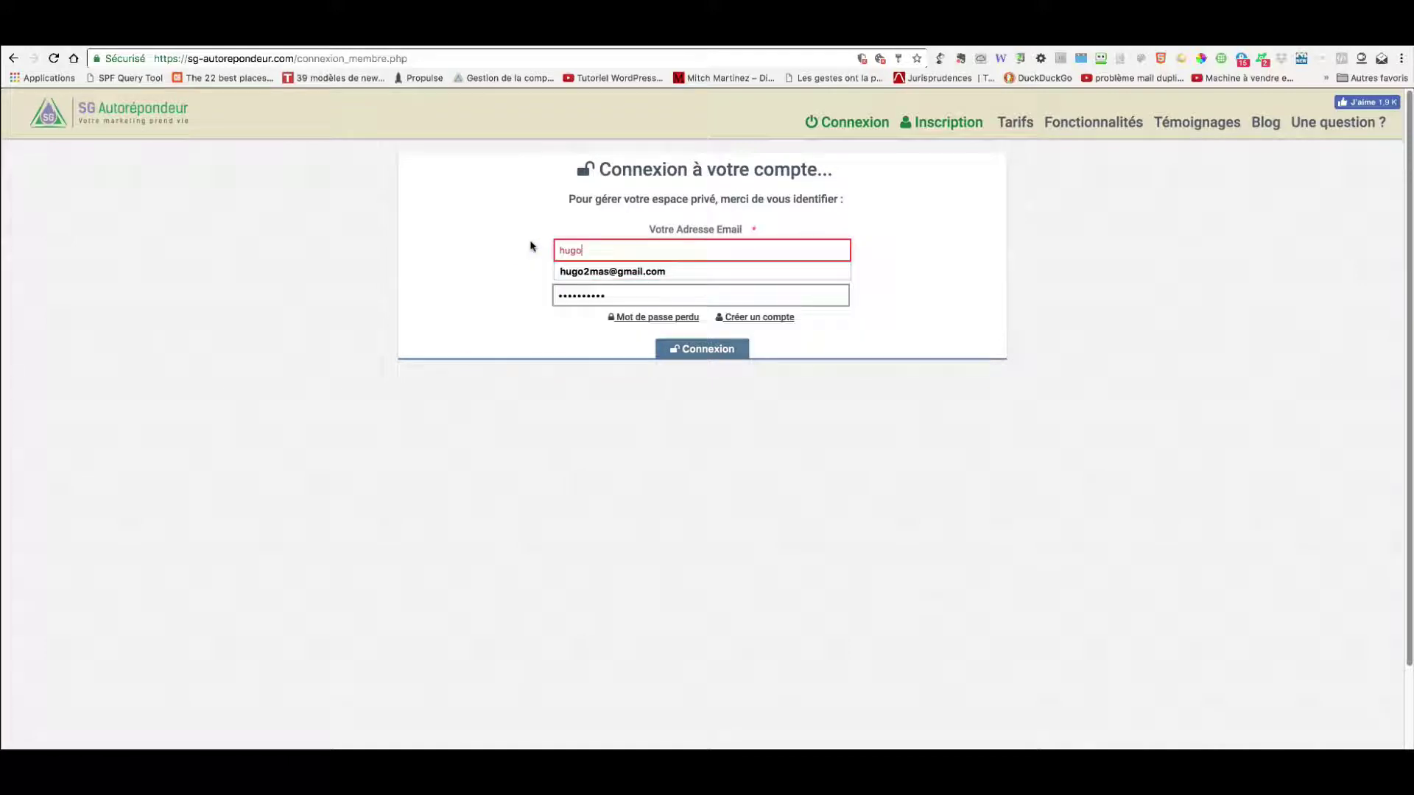
key("Down")
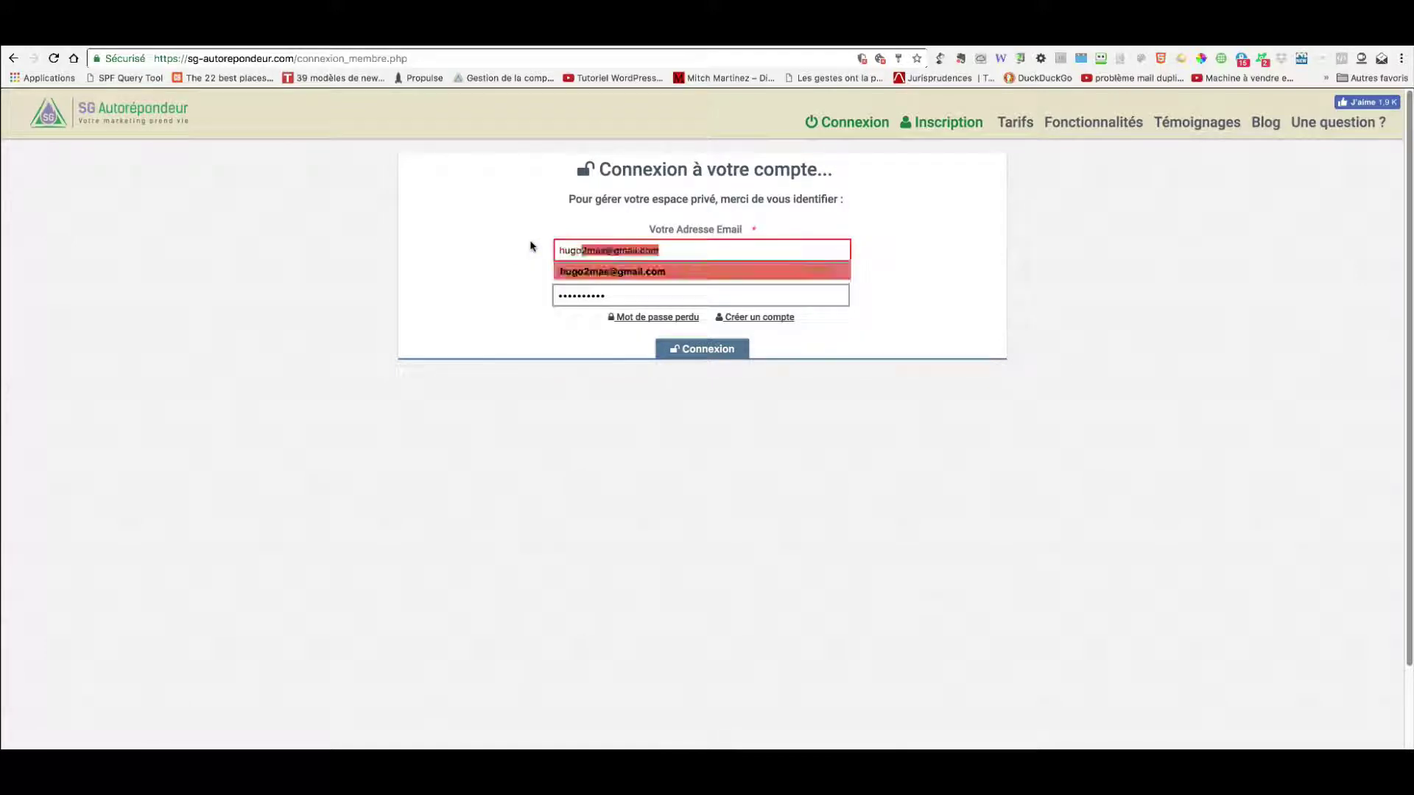
key("Return")
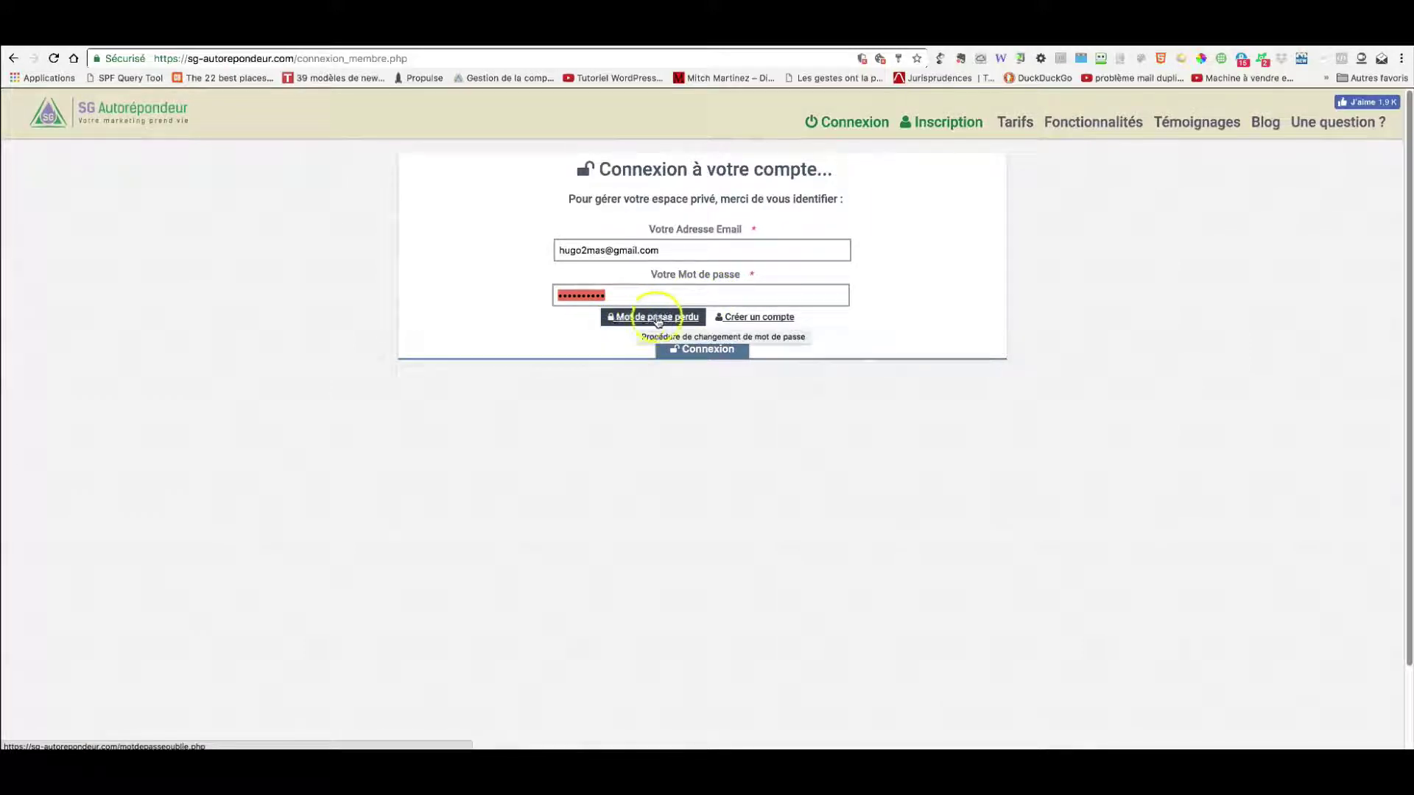
left_click(696, 350)
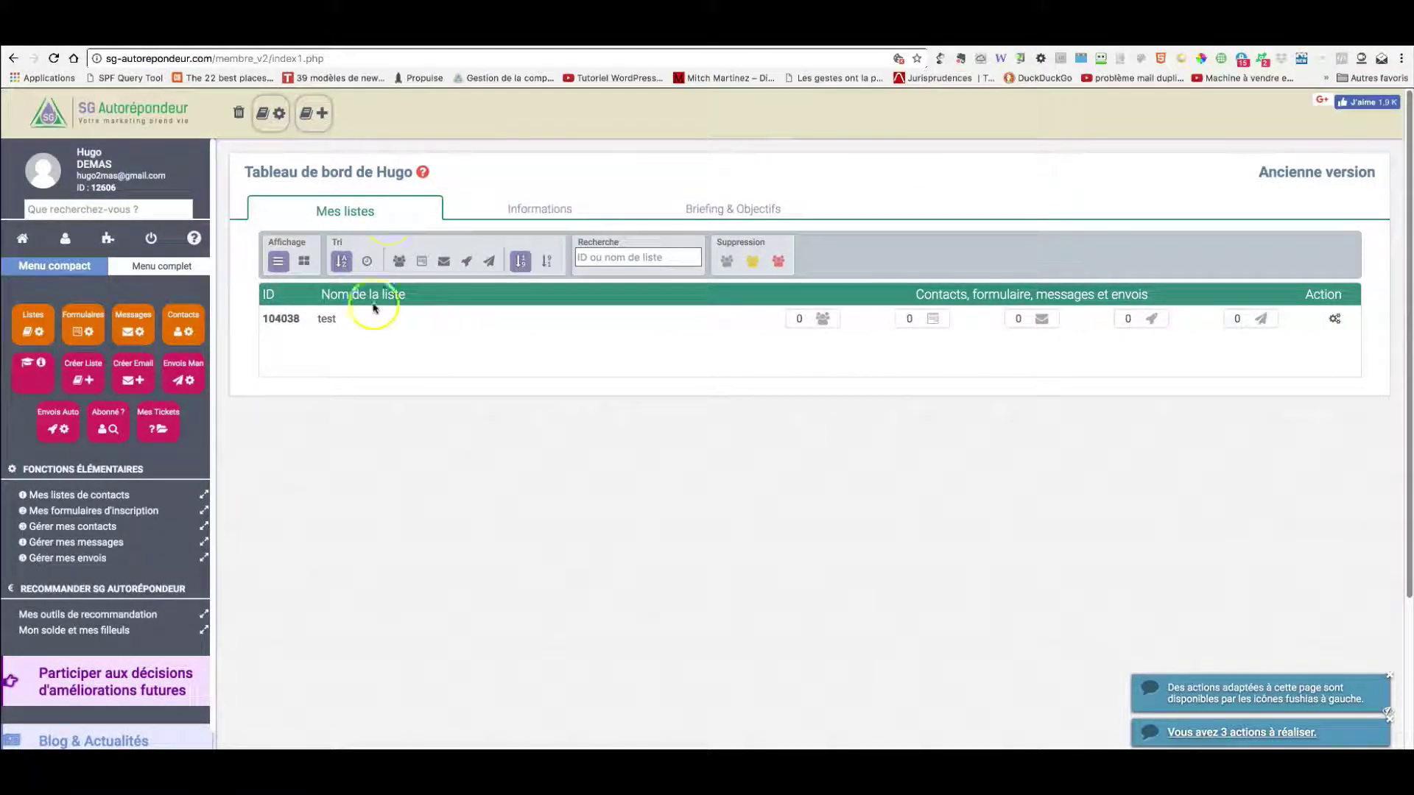
Delete the contact list named "test" from the dashboard, without the child-list option
left_click(1337, 319)
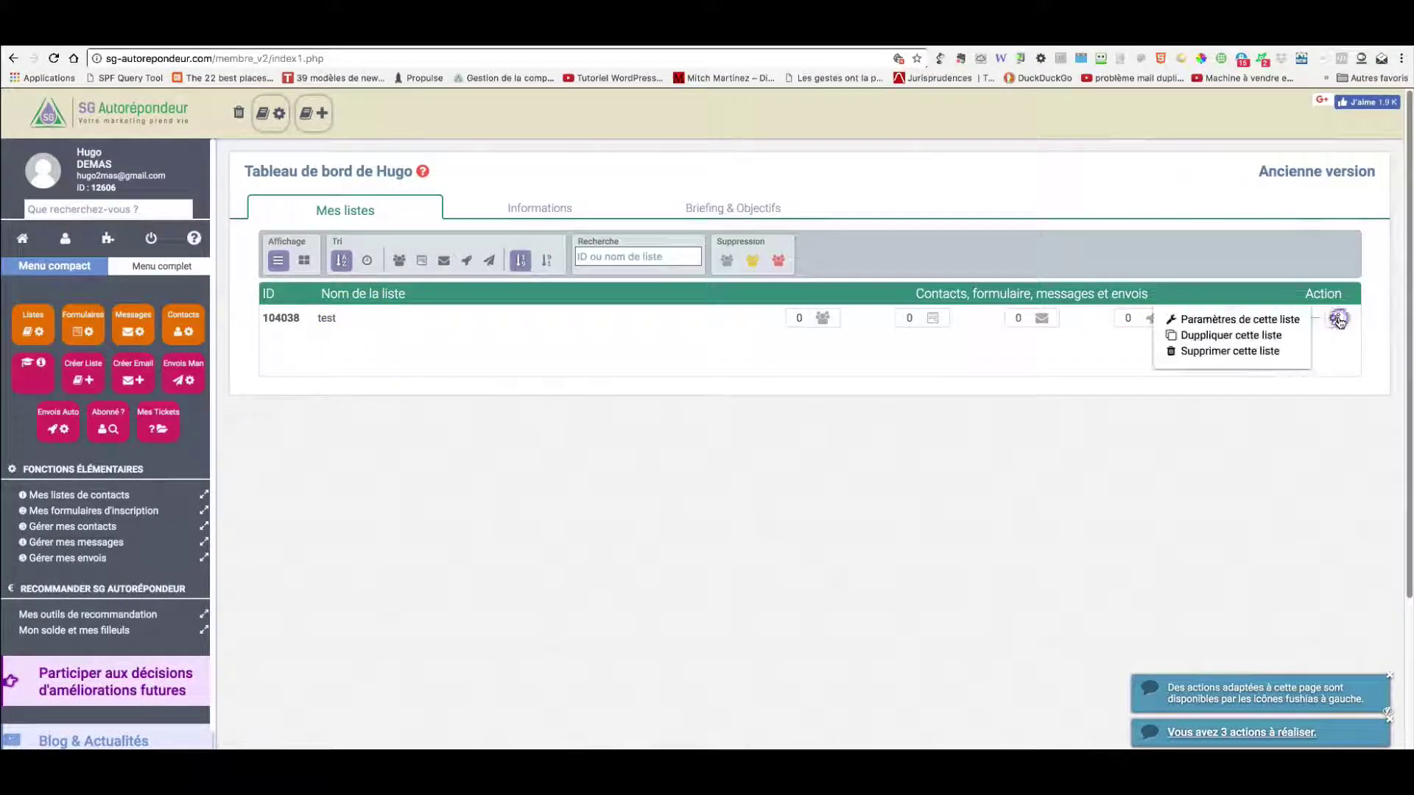
left_click(1223, 351)
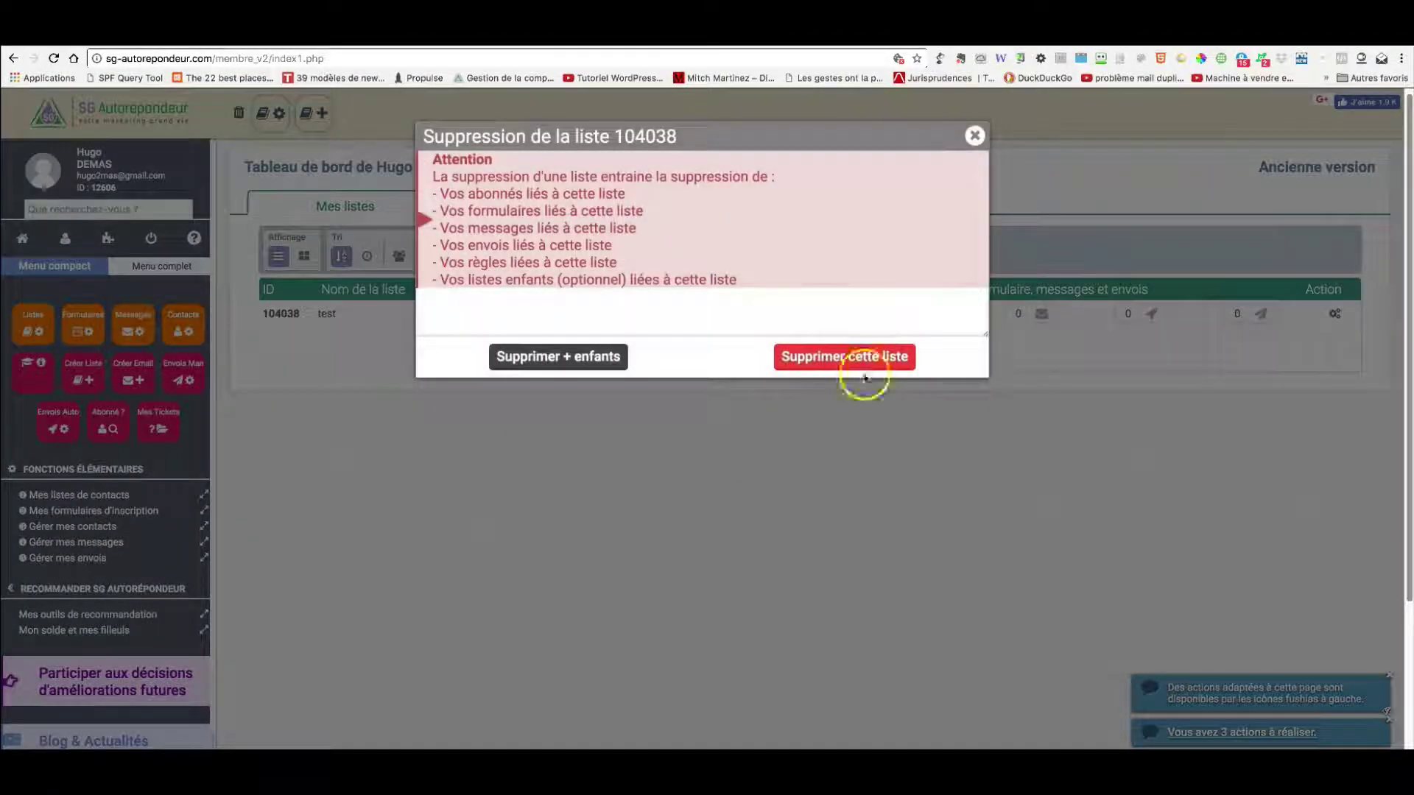
left_click(847, 358)
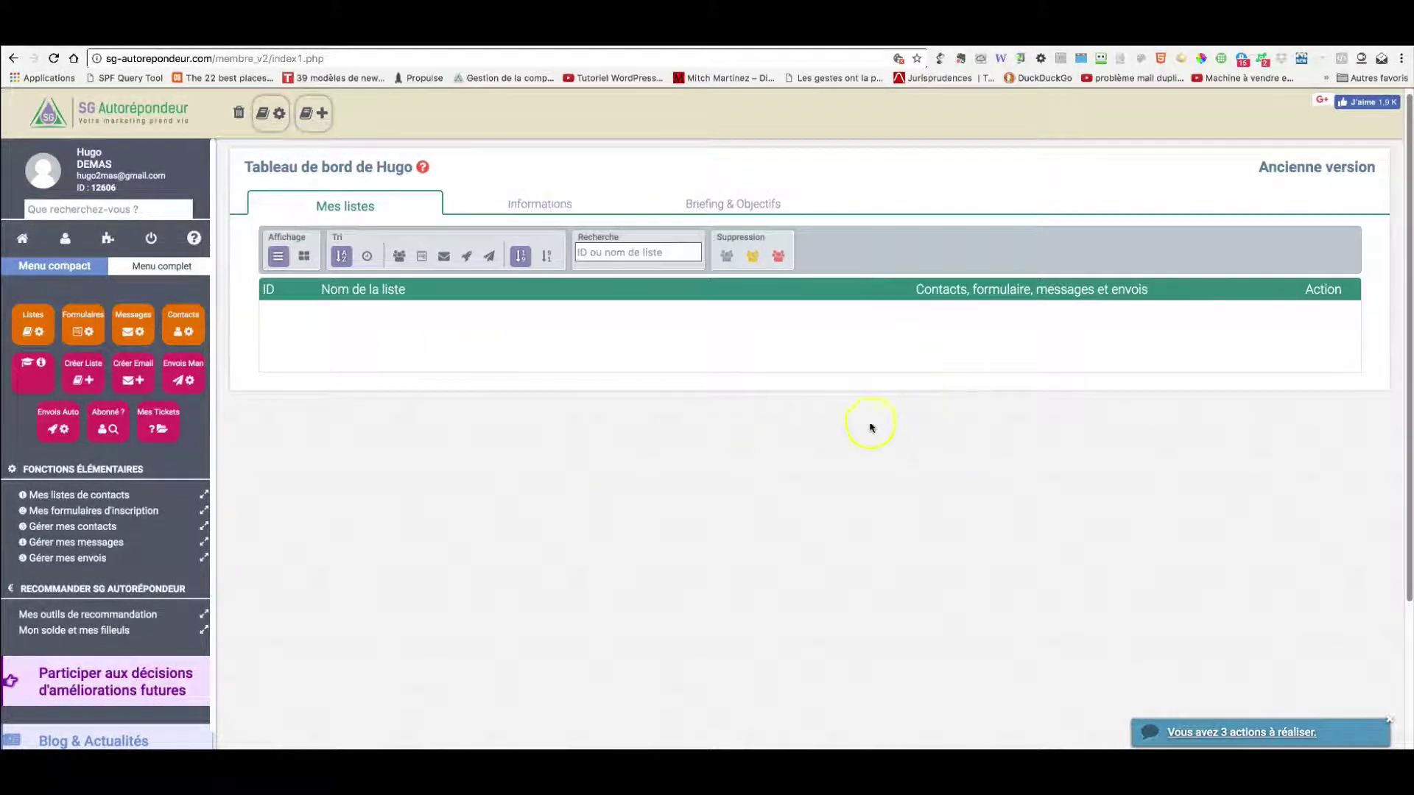
left_click(813, 387)
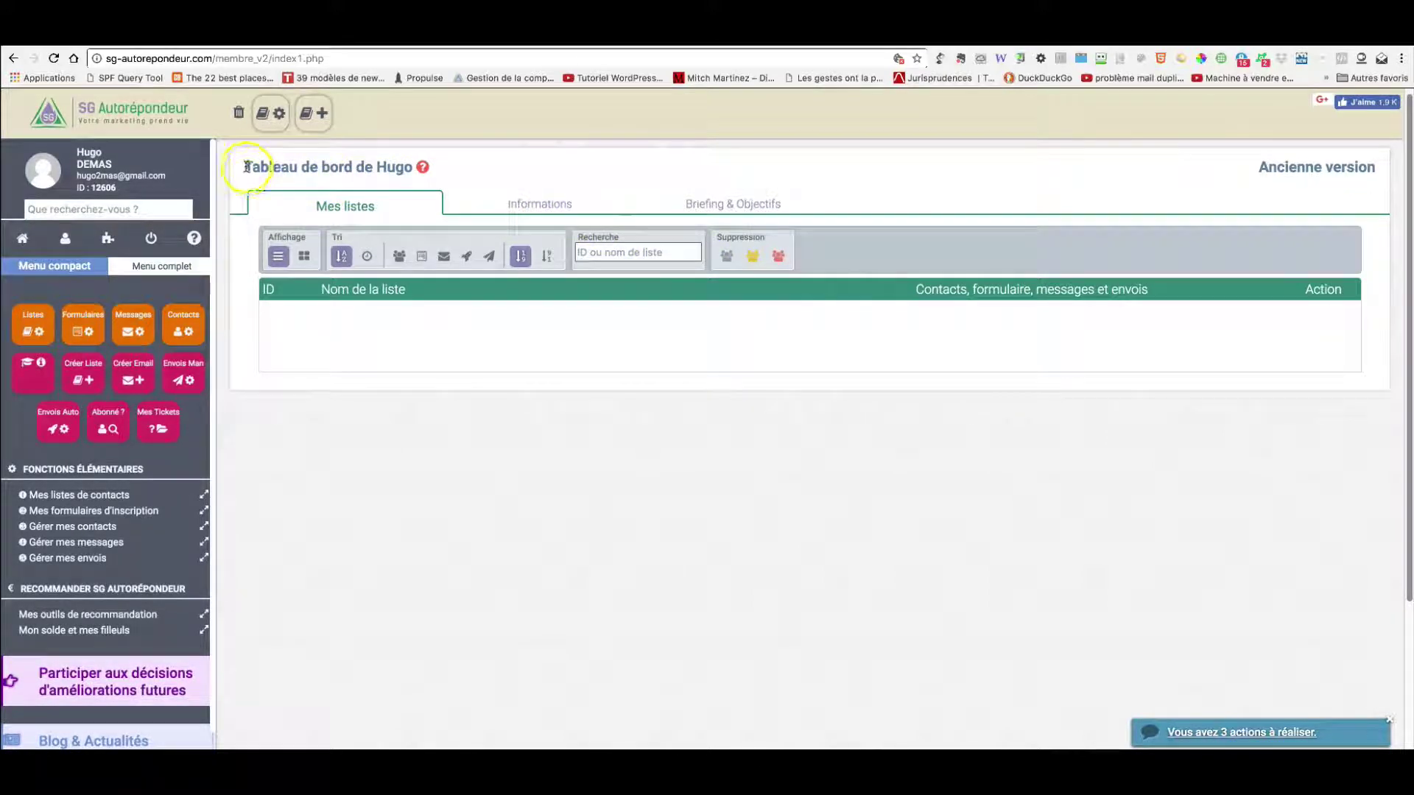
mouse_move(246, 167)
left_mouse_down()
mouse_move(394, 169)
mouse_move(251, 167)
left_mouse_up()
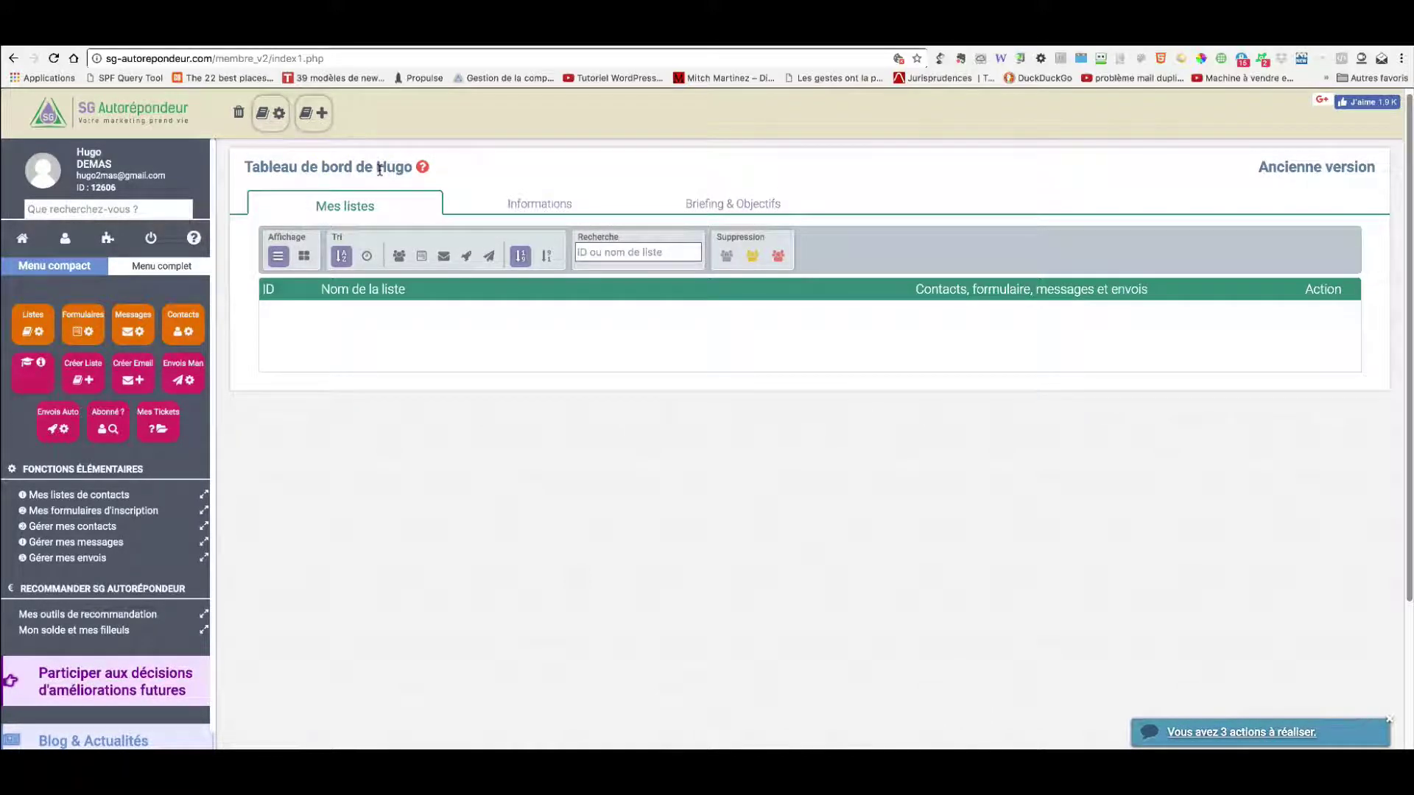
Open the account's personal details page (Mes coordonnées) from the account options
left_click(64, 239)
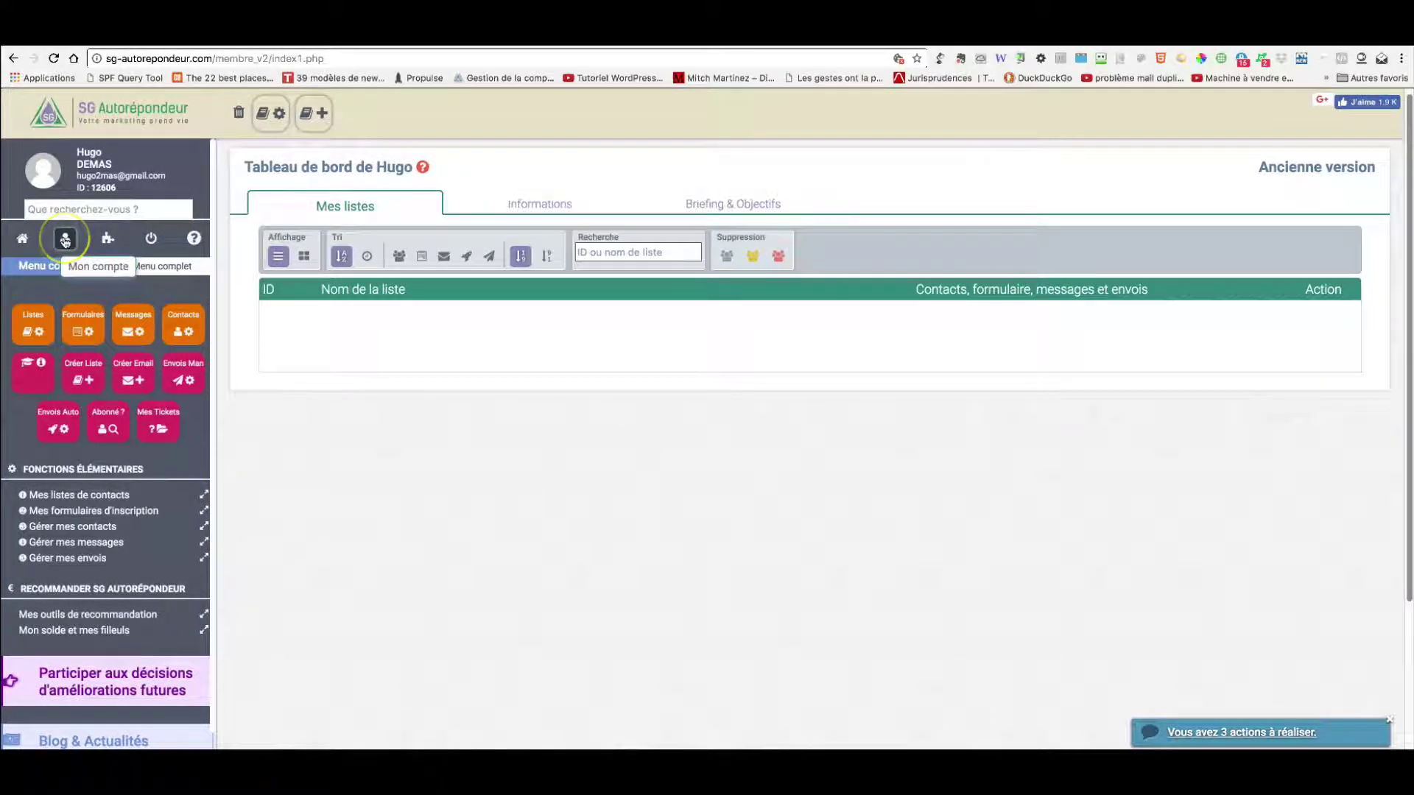
scroll(65, 240, "down", 1)
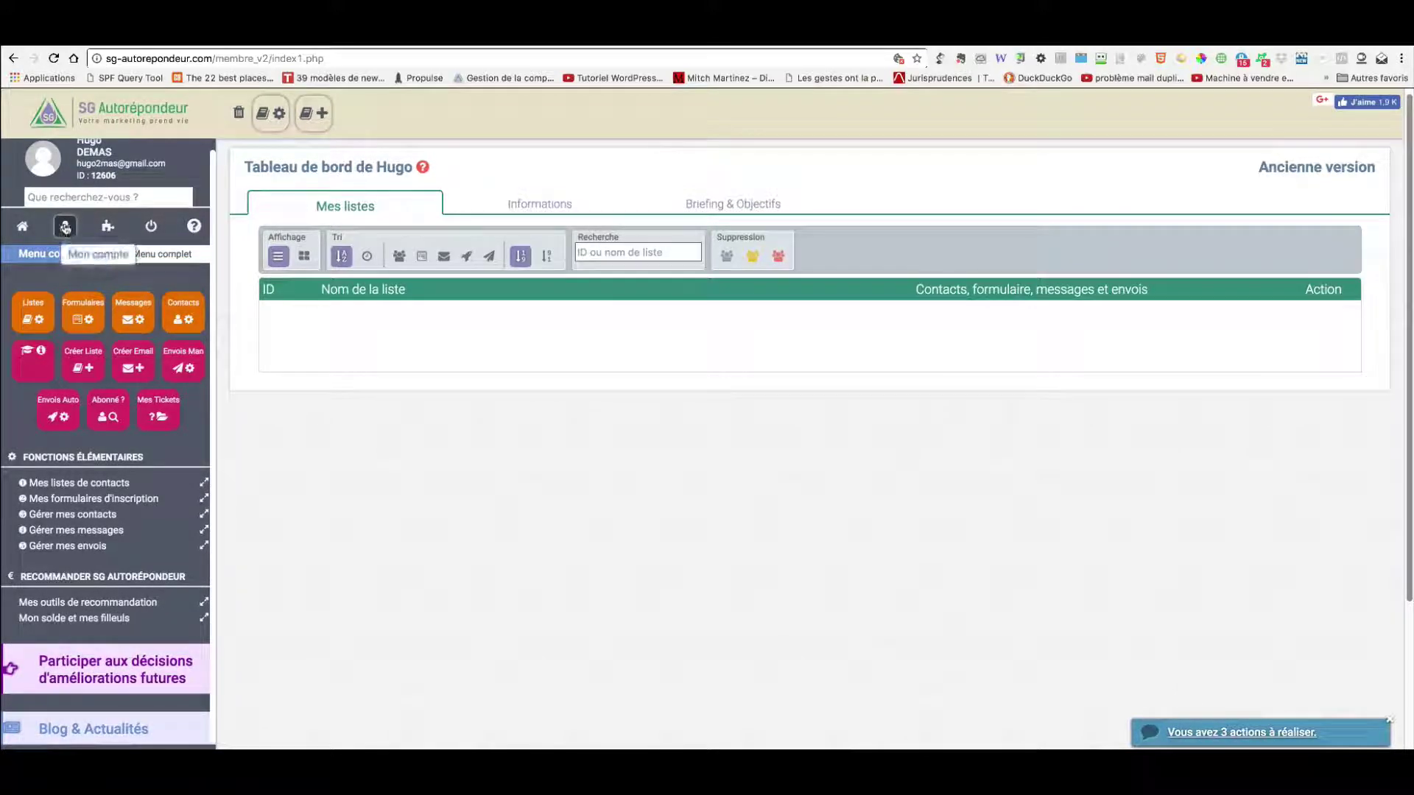
left_click(65, 228)
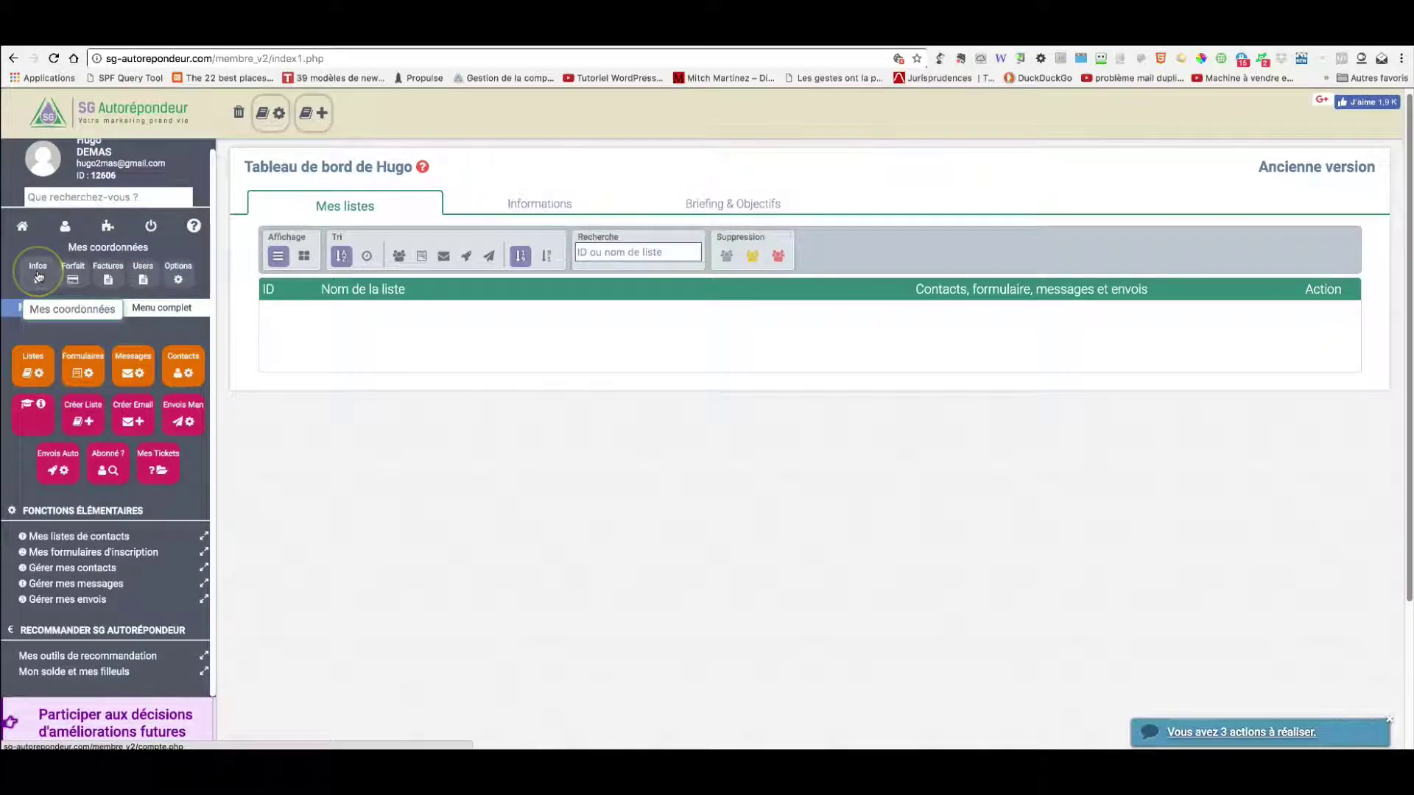
left_click(144, 276)
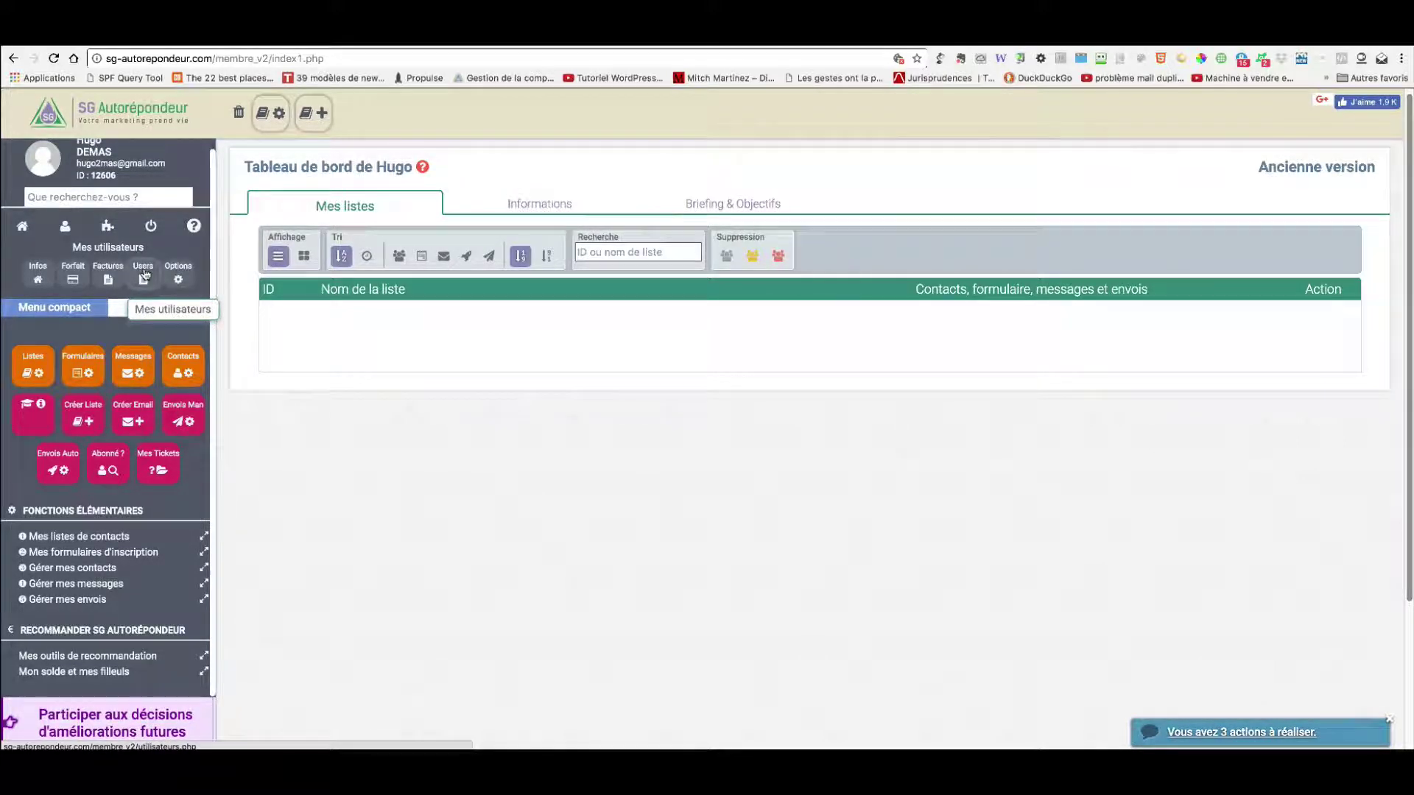
left_click(178, 278)
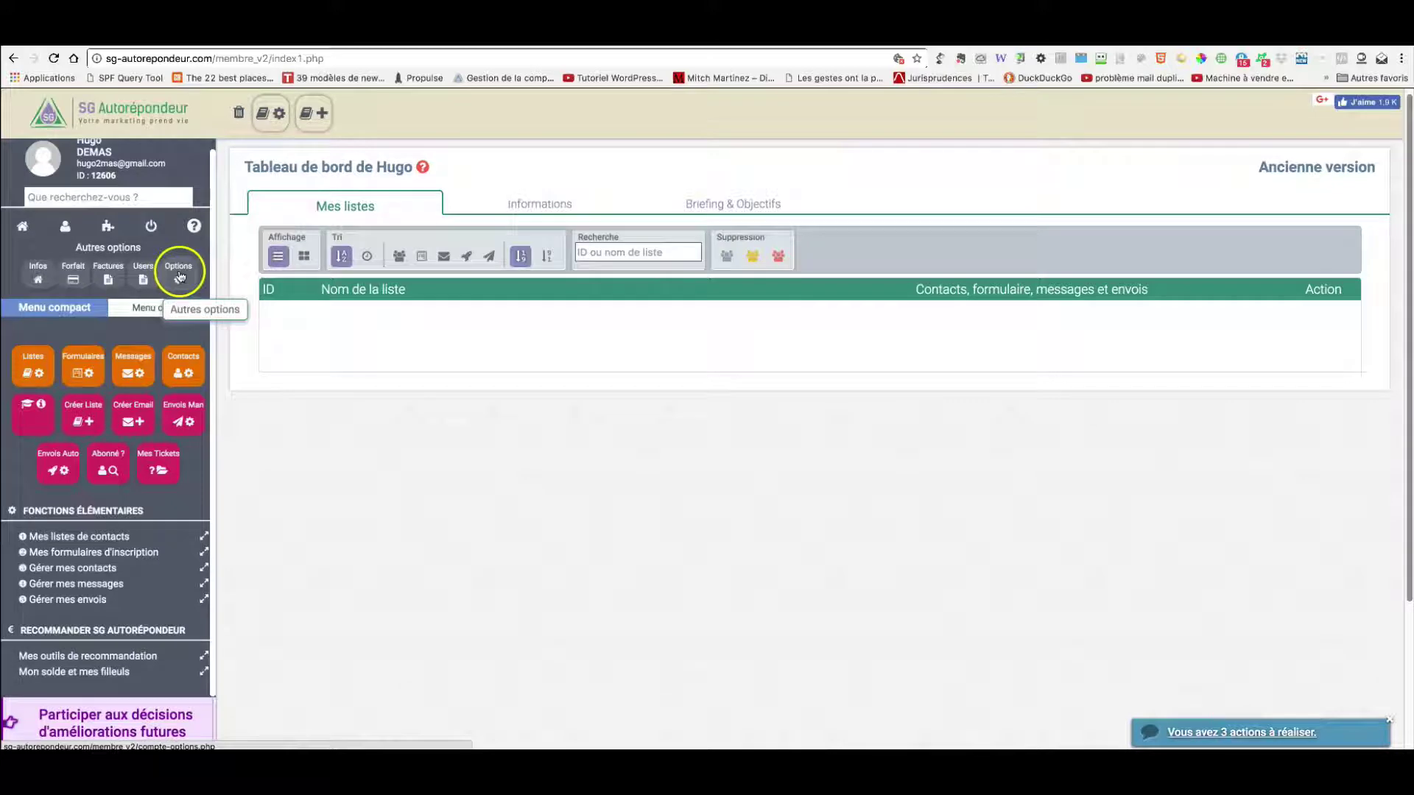
left_click(38, 273)
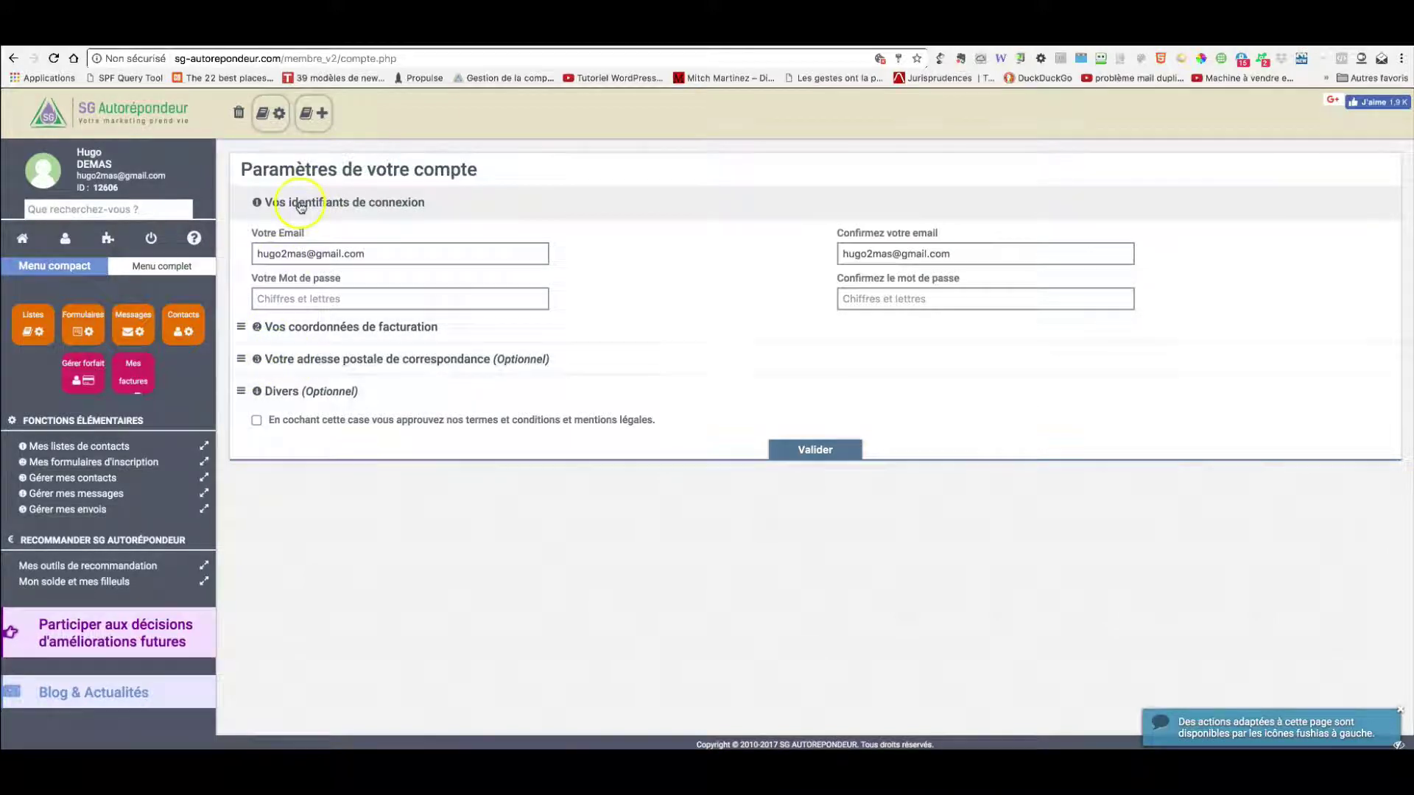
Examine the login credentials, billing details, correspondence address and miscellaneous sections of the account settings, and tick the terms and conditions approval
left_click(300, 204)
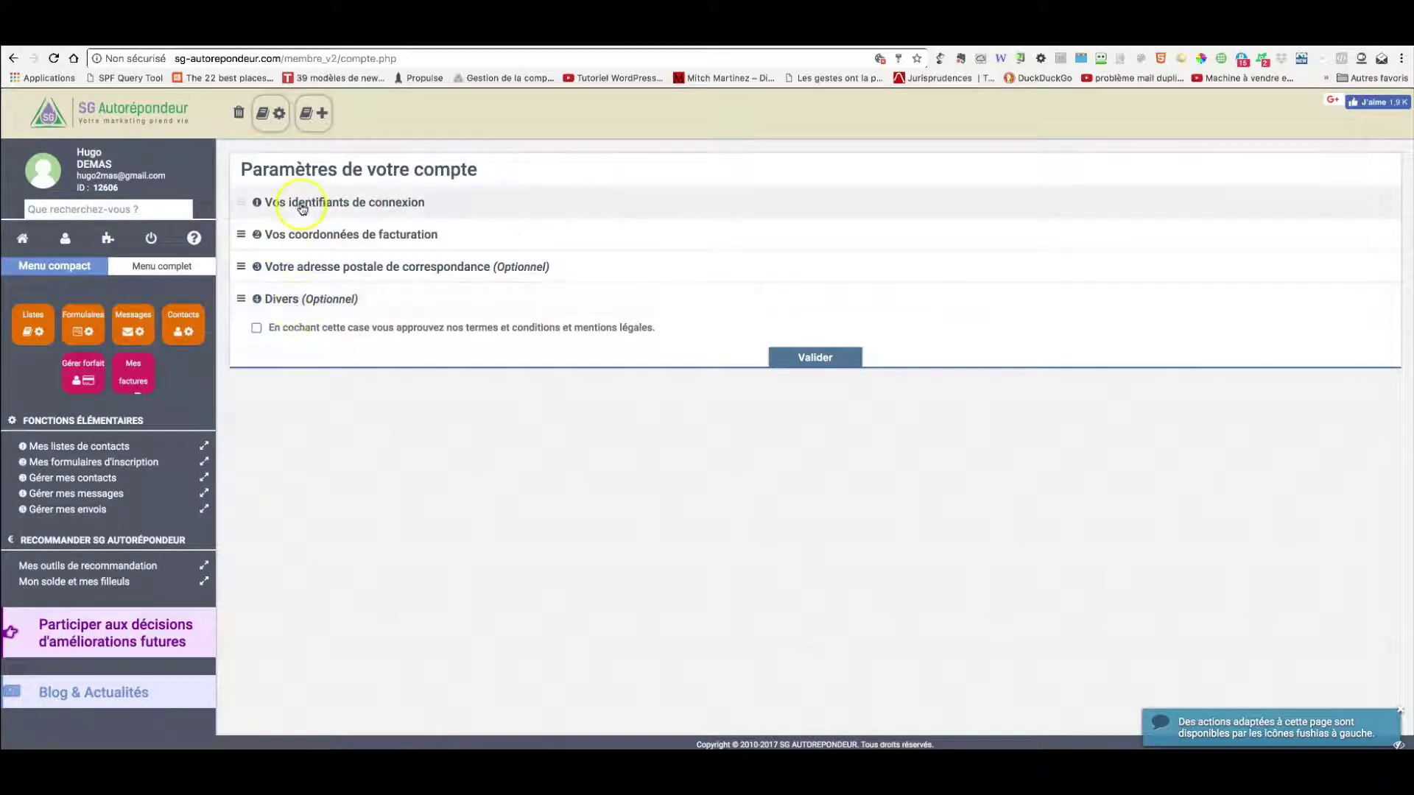
left_click(301, 204)
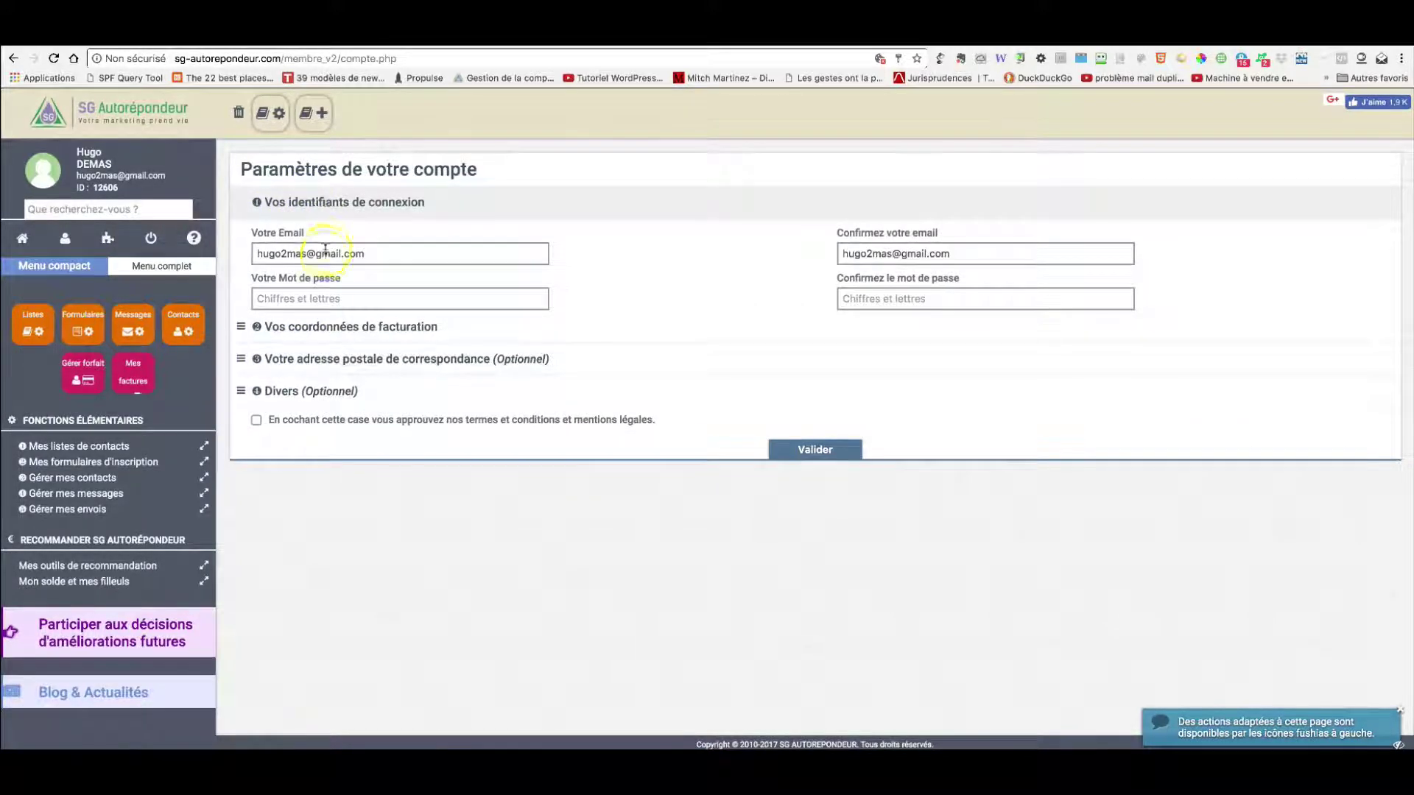
left_click(441, 253)
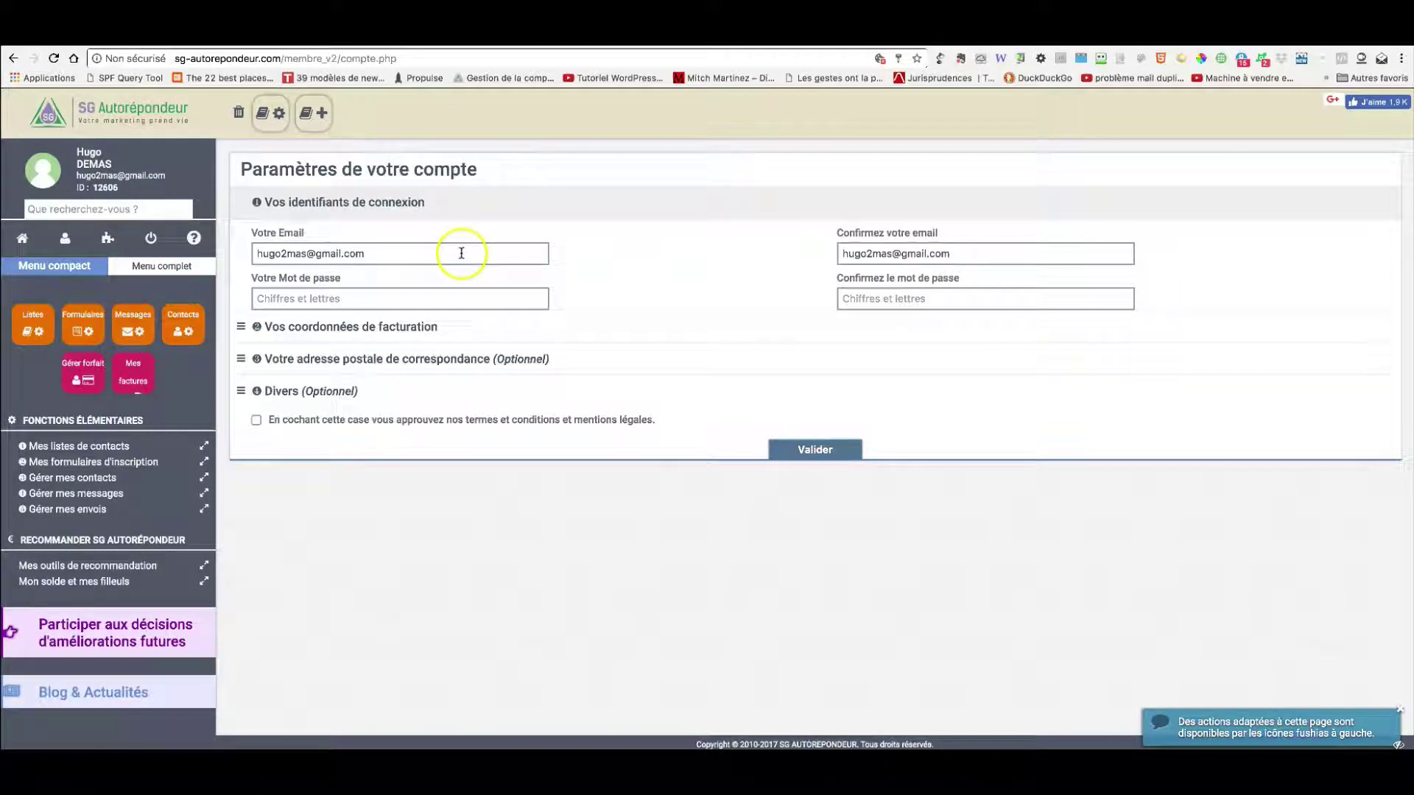
left_click(379, 326)
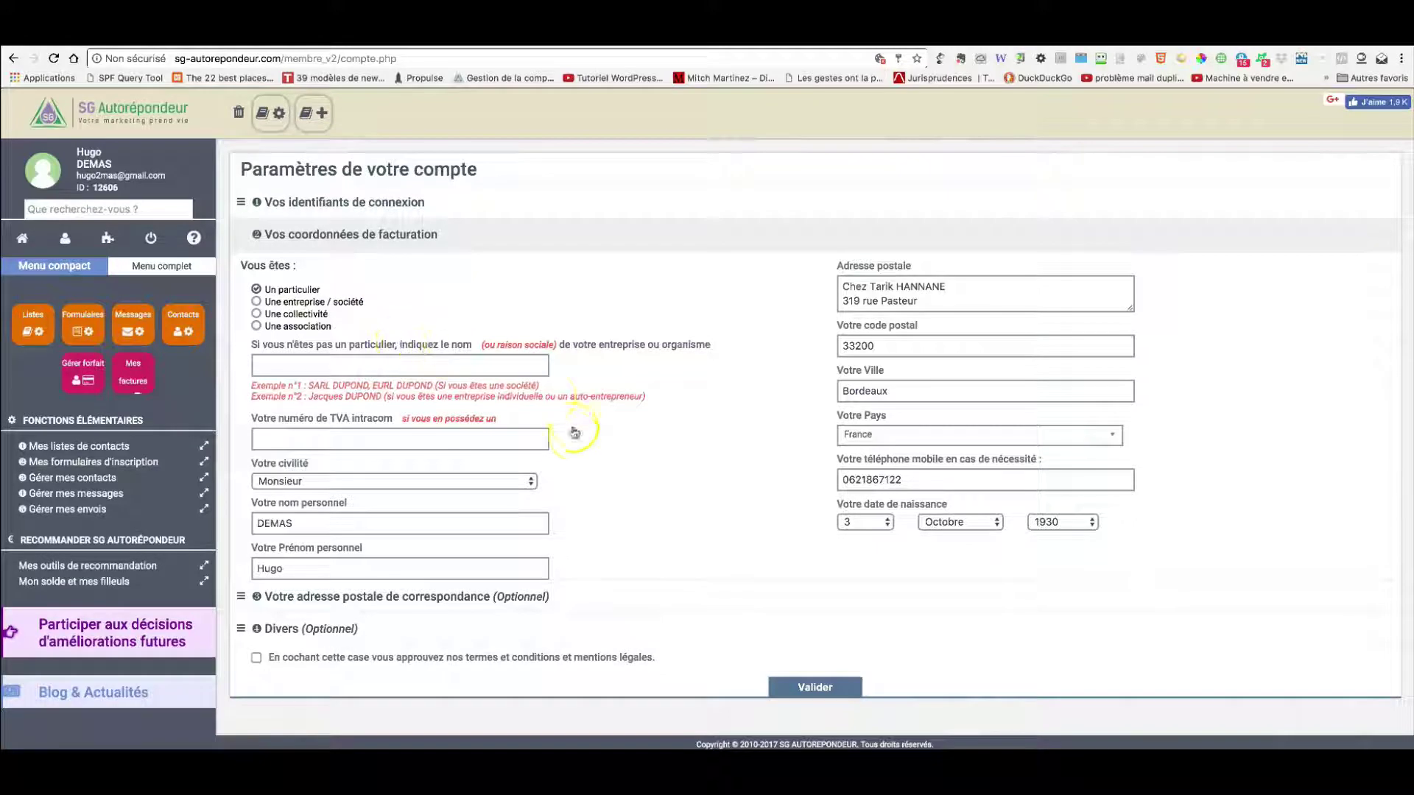
left_click(365, 236)
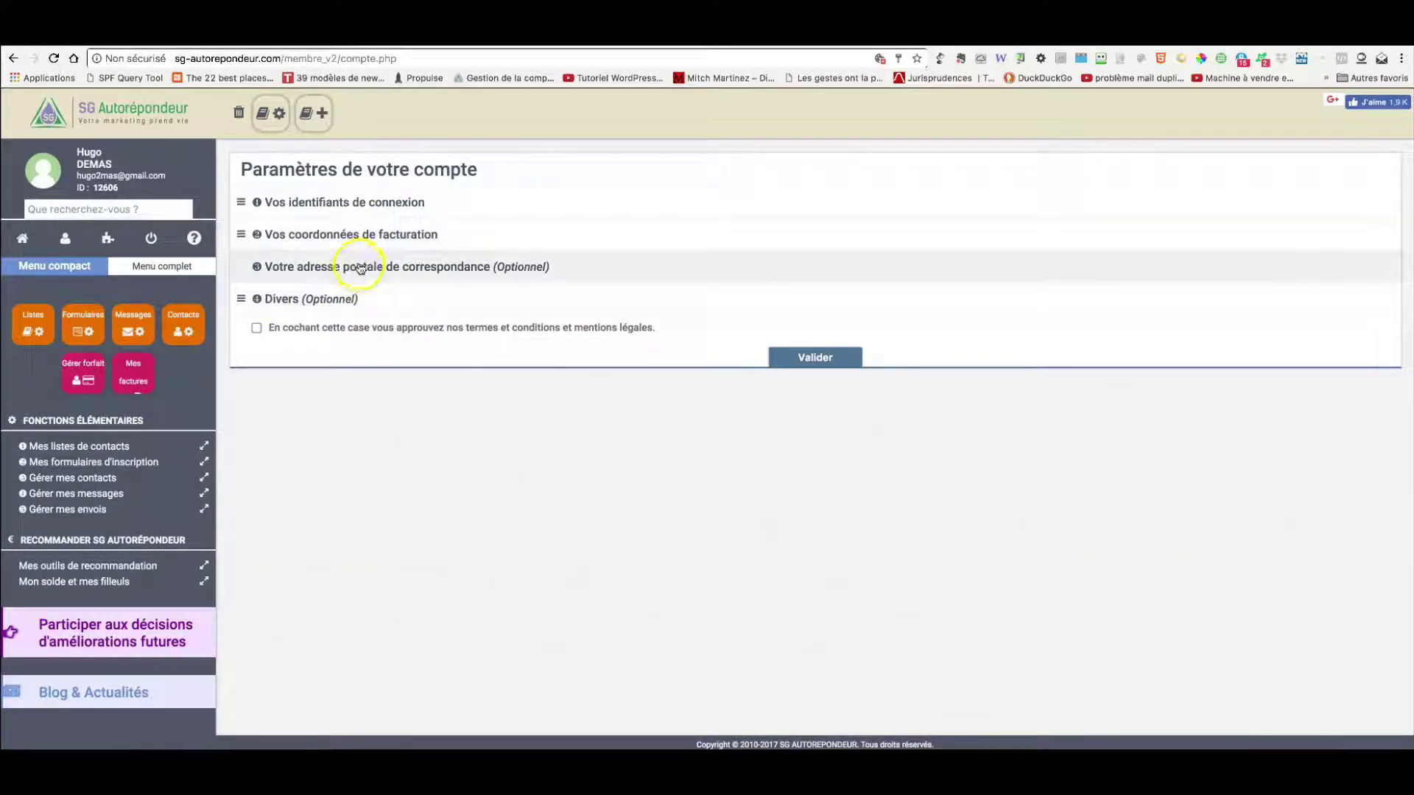
left_click(360, 266)
left_click(350, 270)
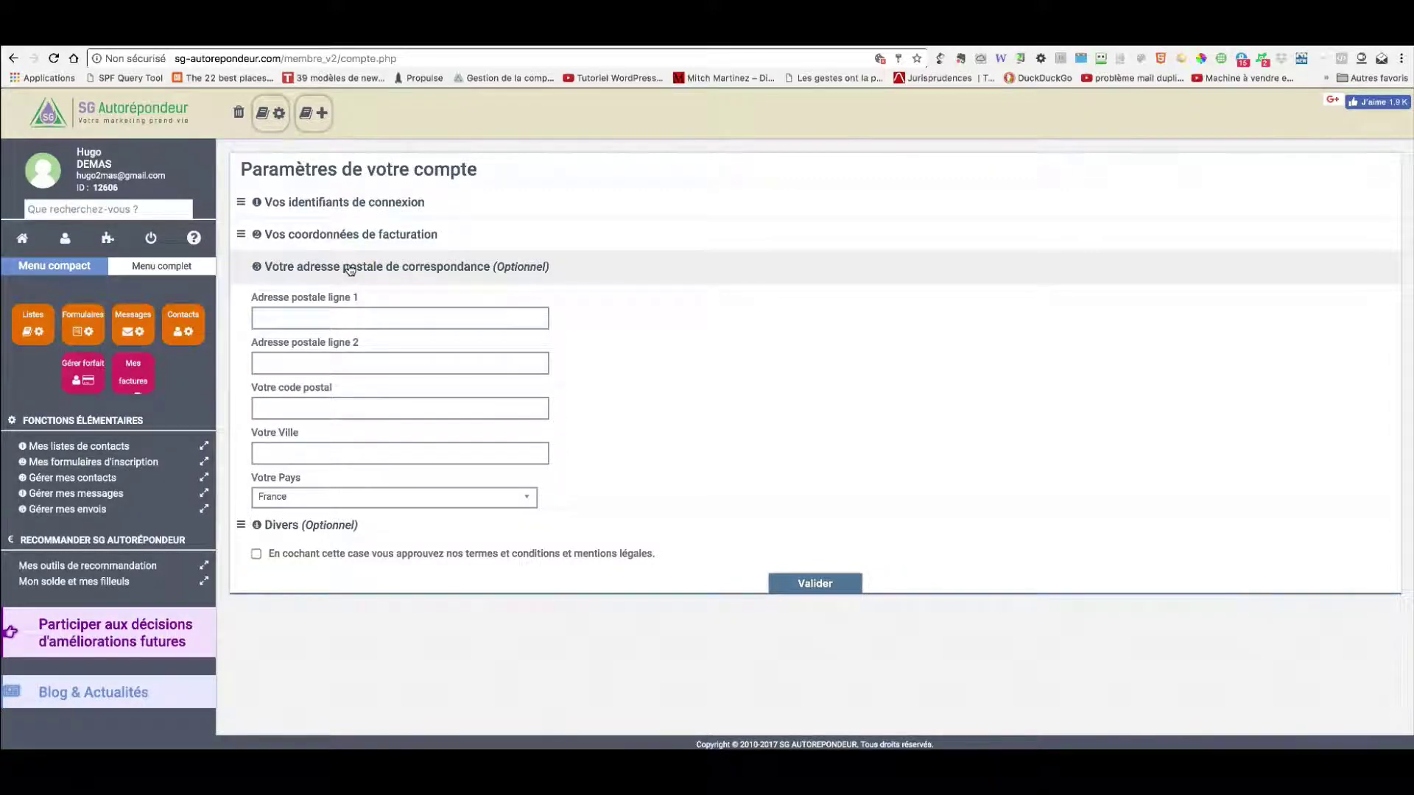
left_click(349, 269)
left_click(305, 300)
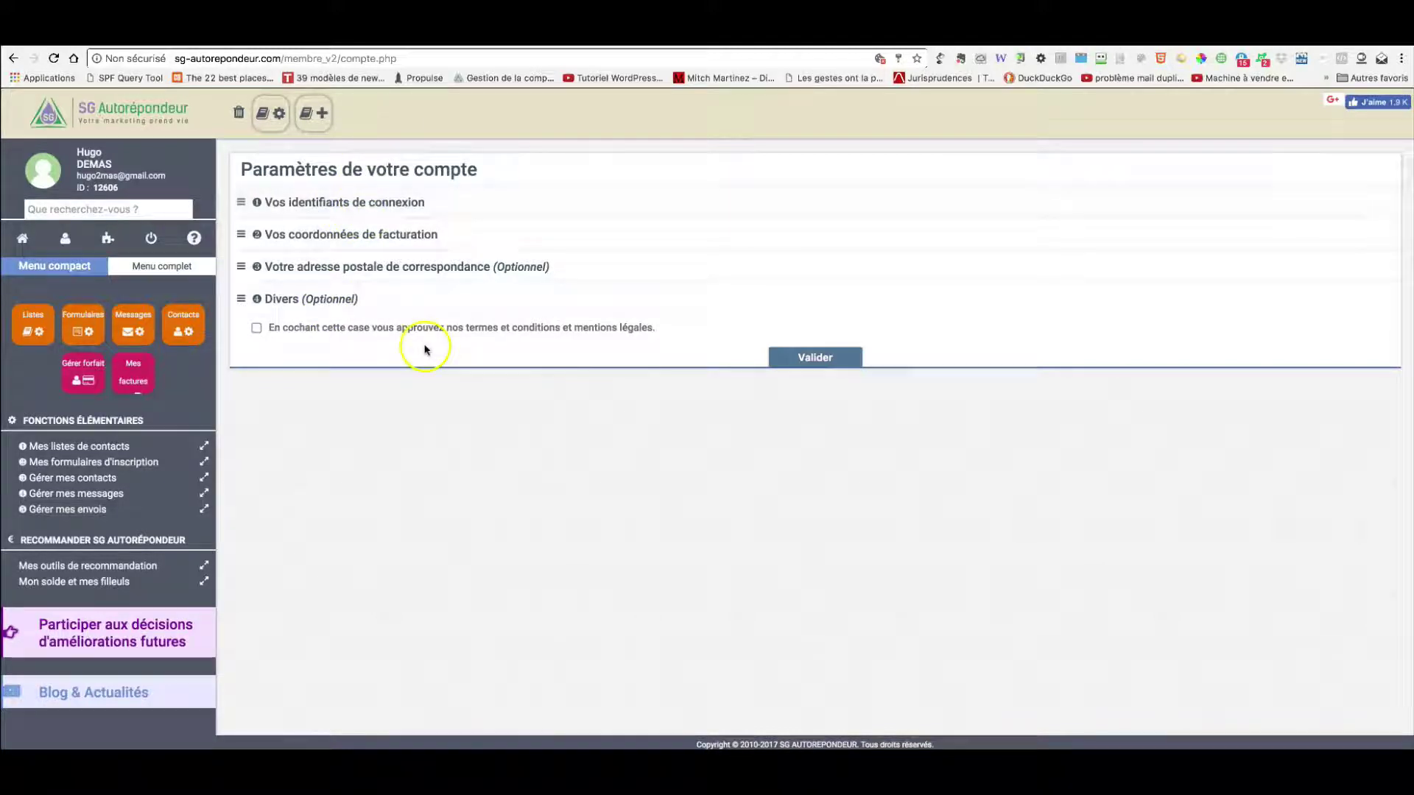
left_click(257, 329)
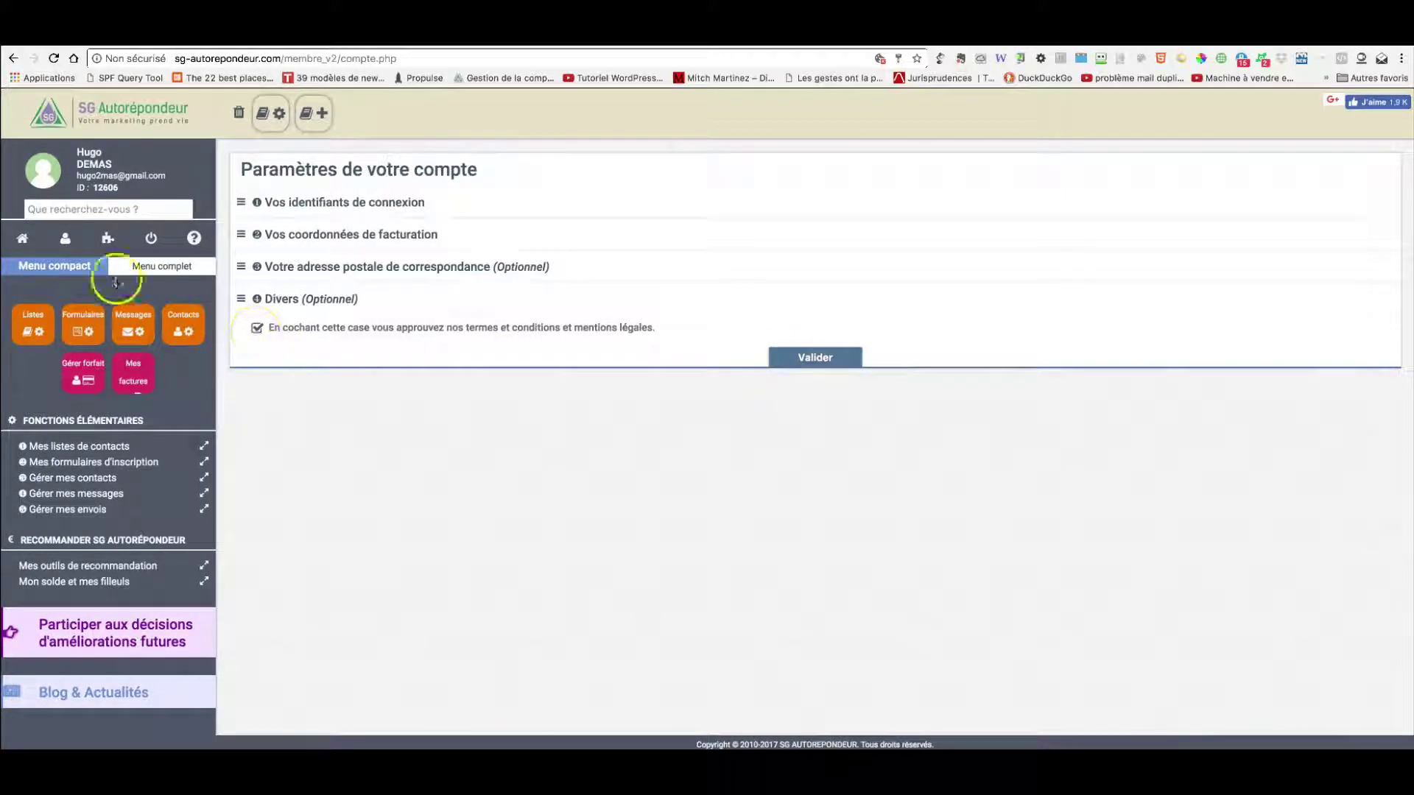
Open the account's subscription management page to view the plan, invoices and credits
left_click(66, 239)
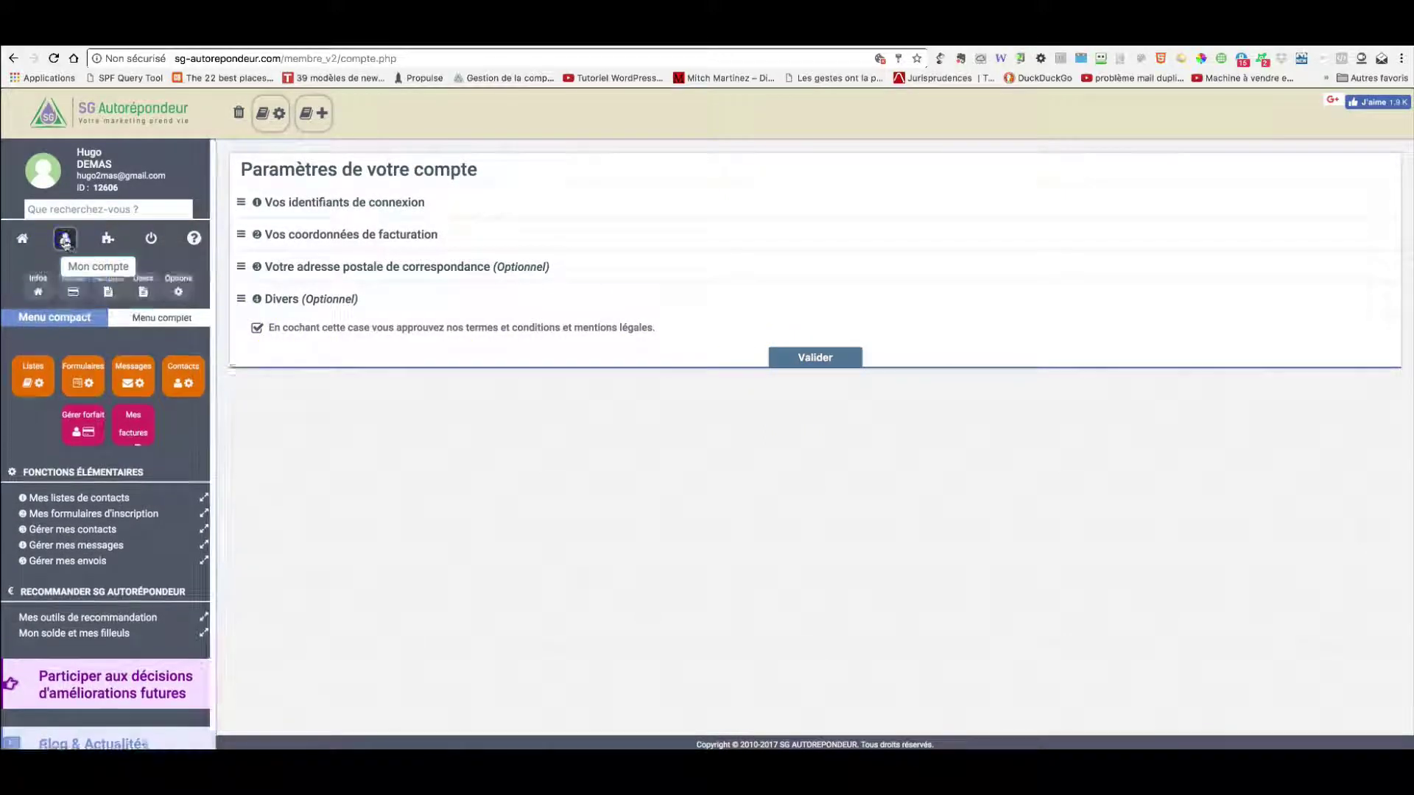
left_click(73, 289)
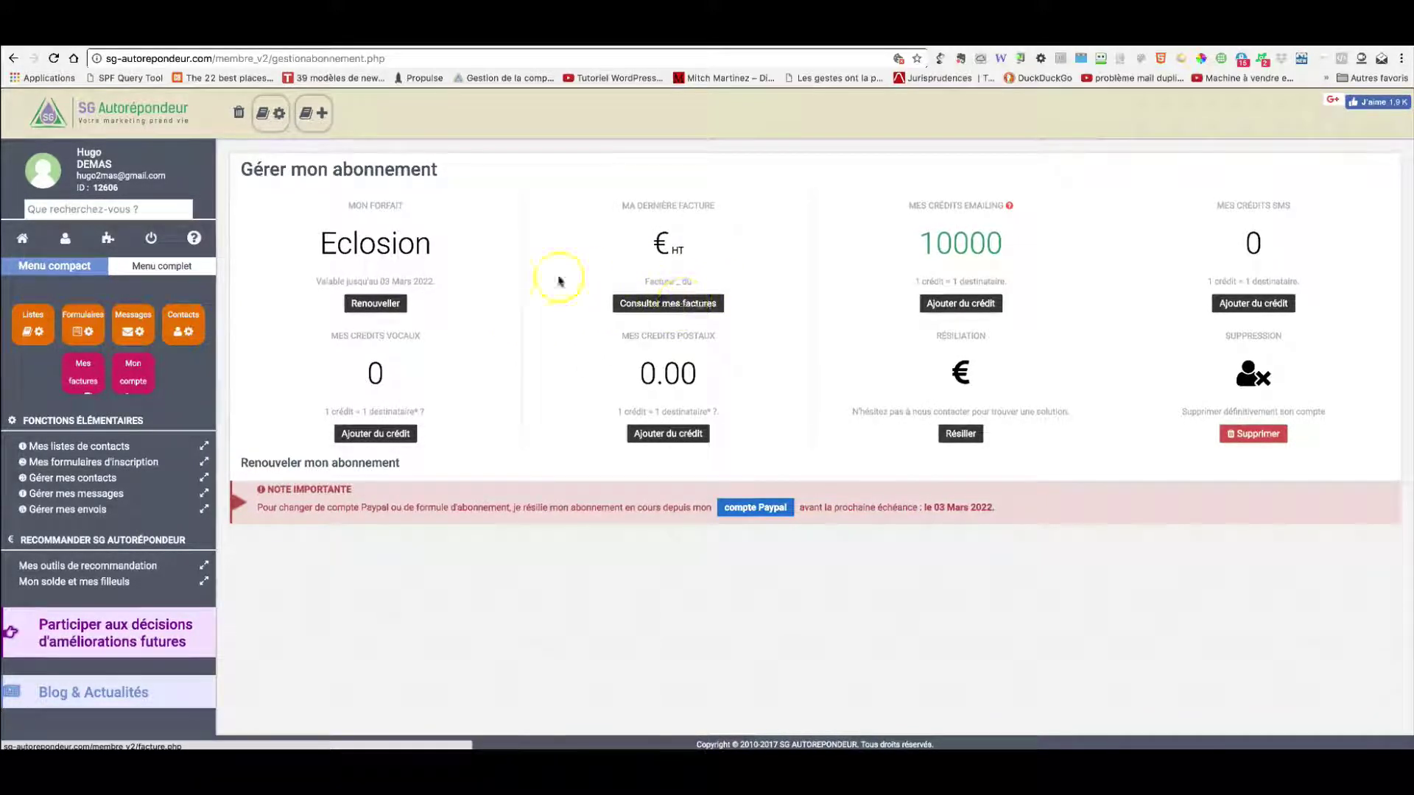
Expand the account options and examine the invoices shortcut and the account deletion option on the subscription page
left_click(66, 241)
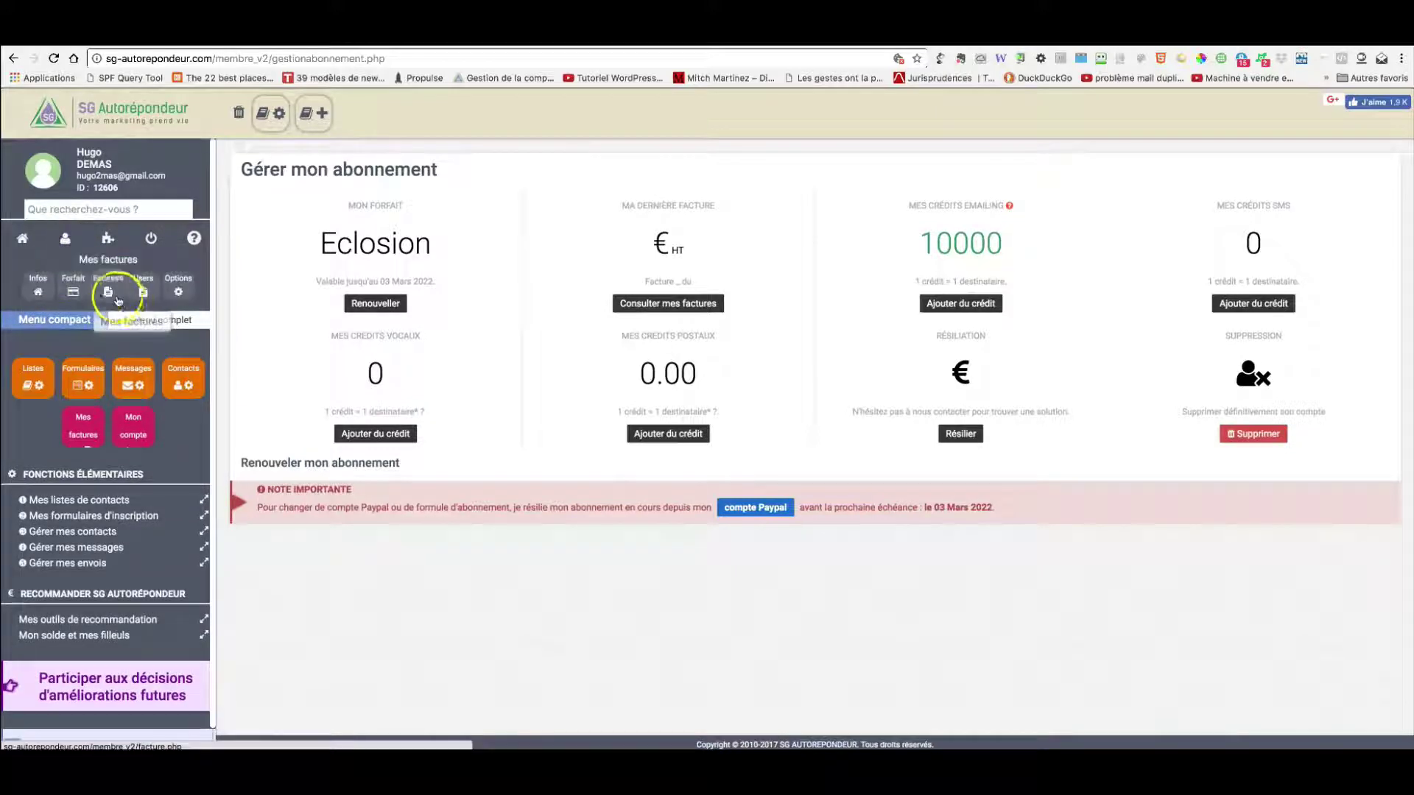
left_click(106, 289)
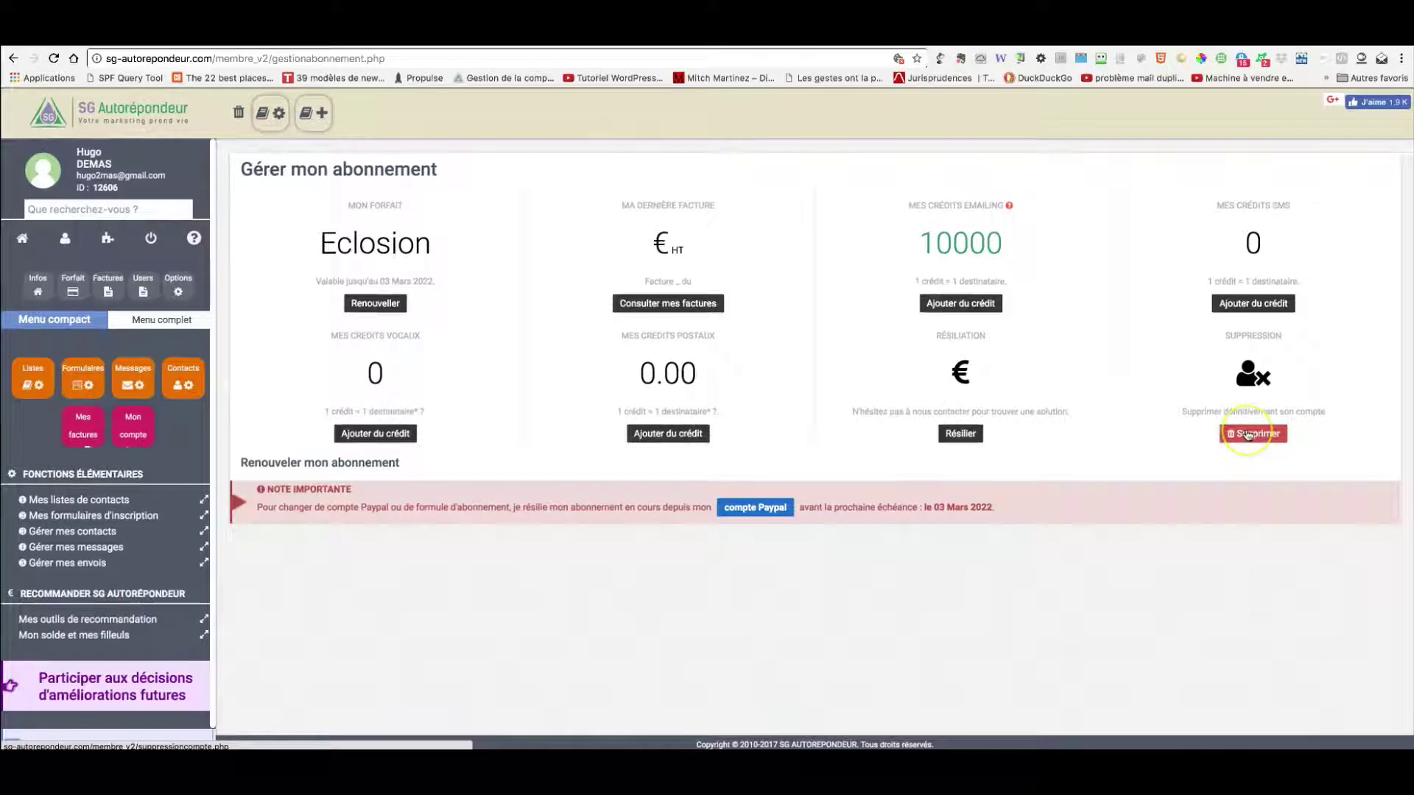
left_click(1216, 431)
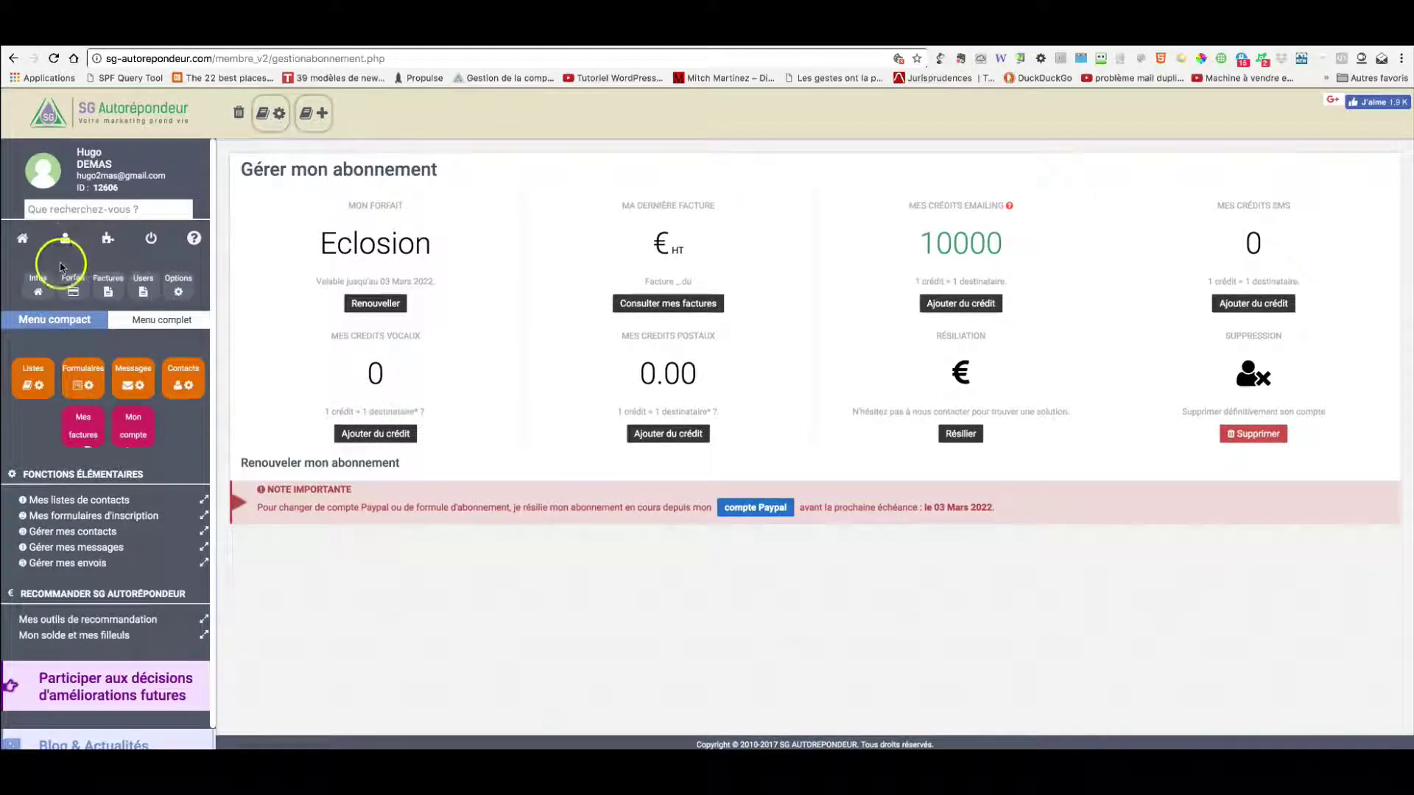
View the account settings page (Infos) from the account options, and return to the home dashboard
scroll(59, 257, "down", 1)
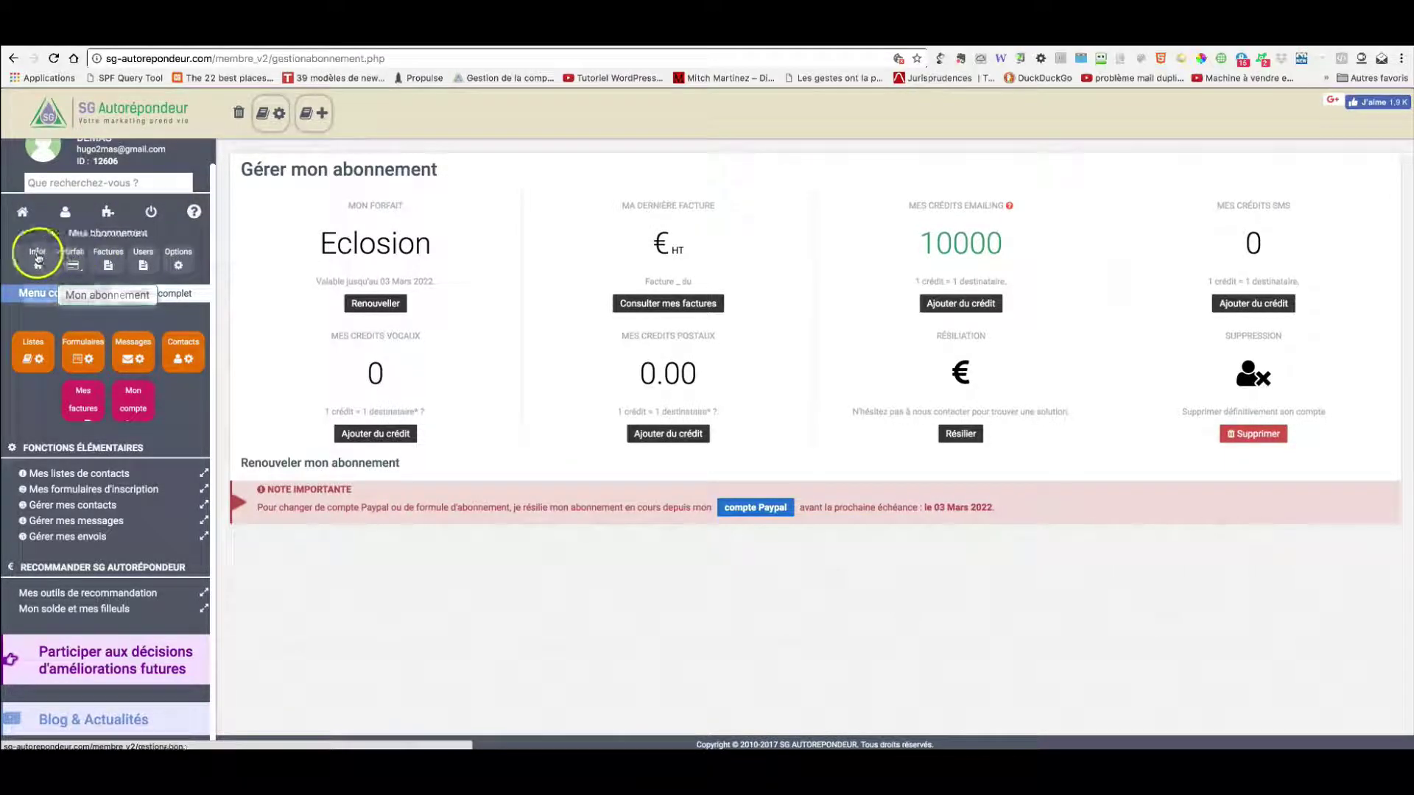
left_click(38, 259)
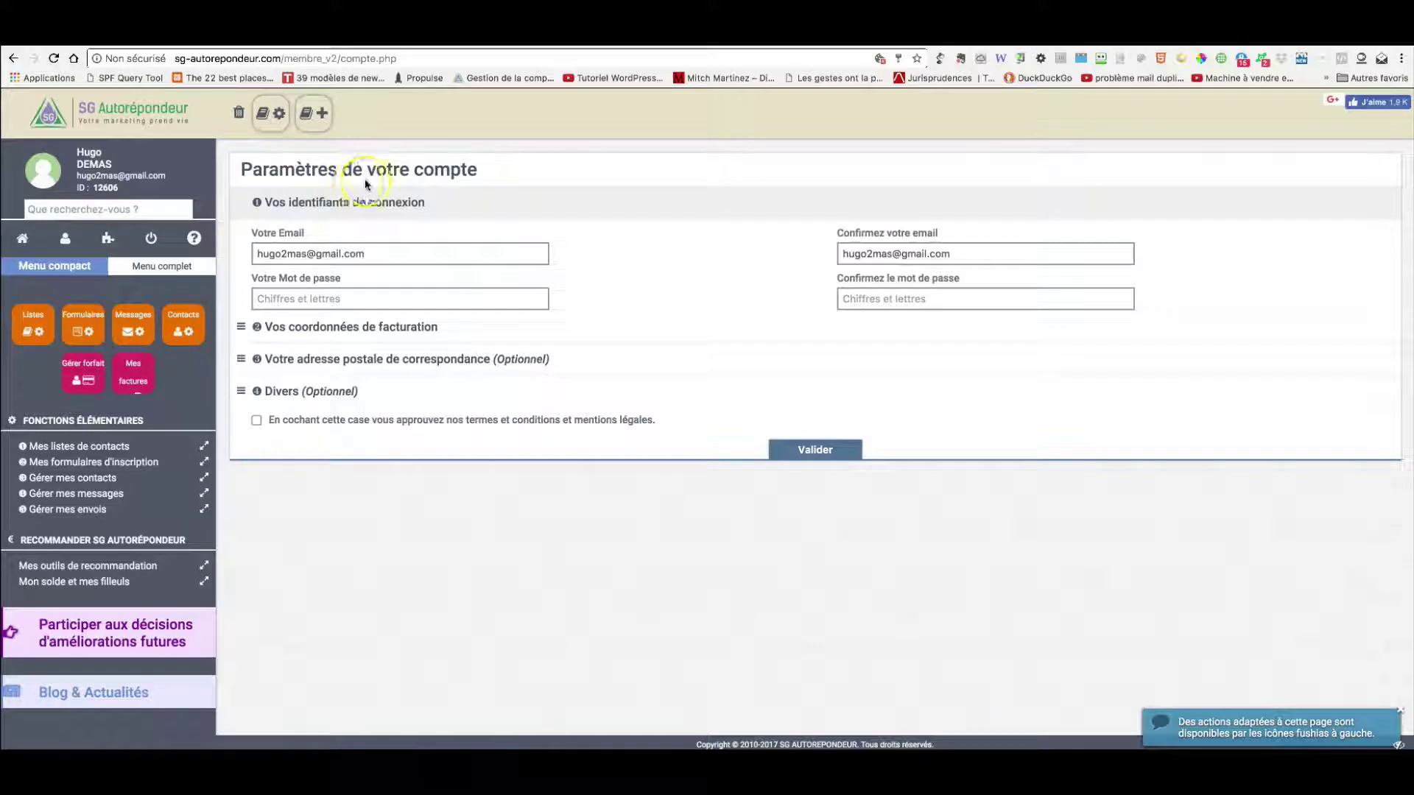
left_click(22, 239)
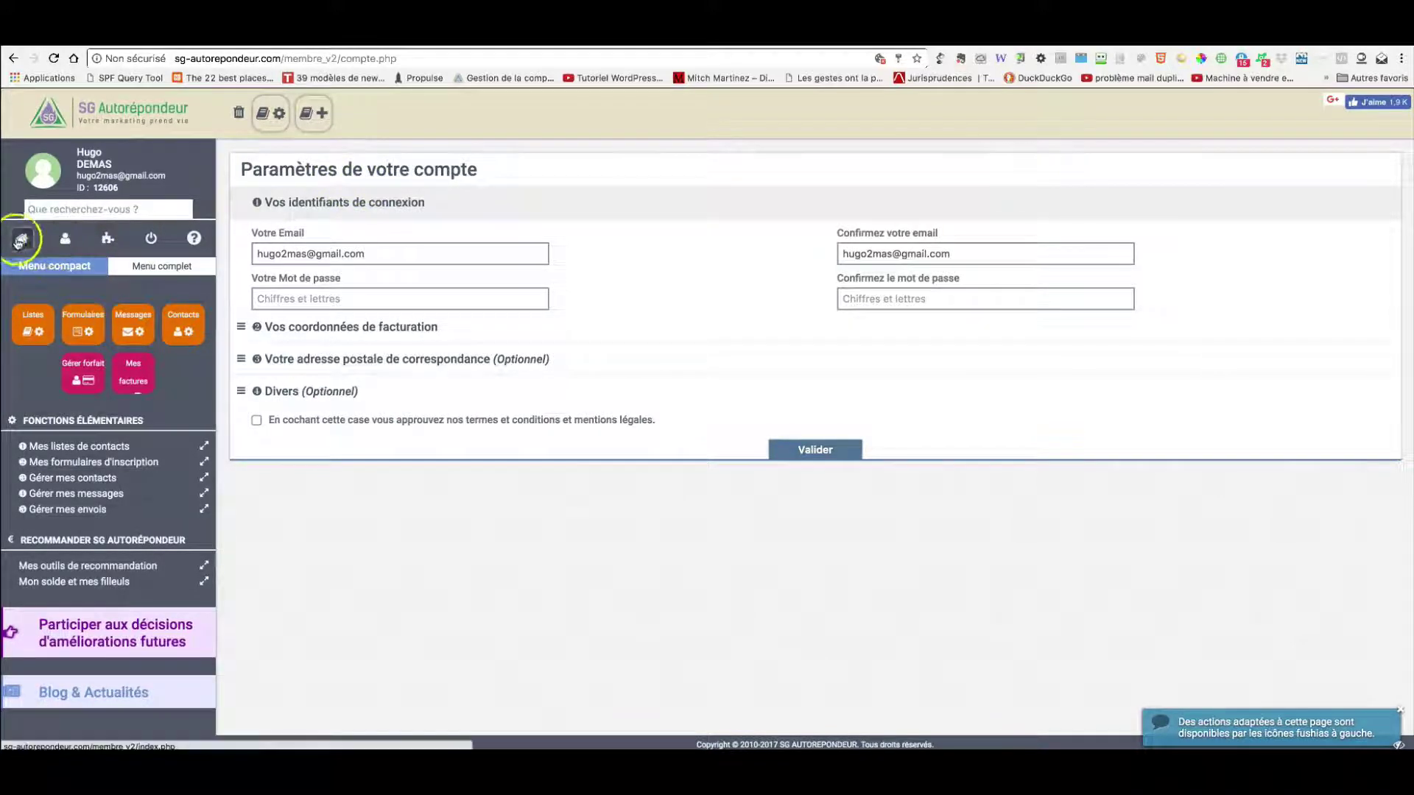